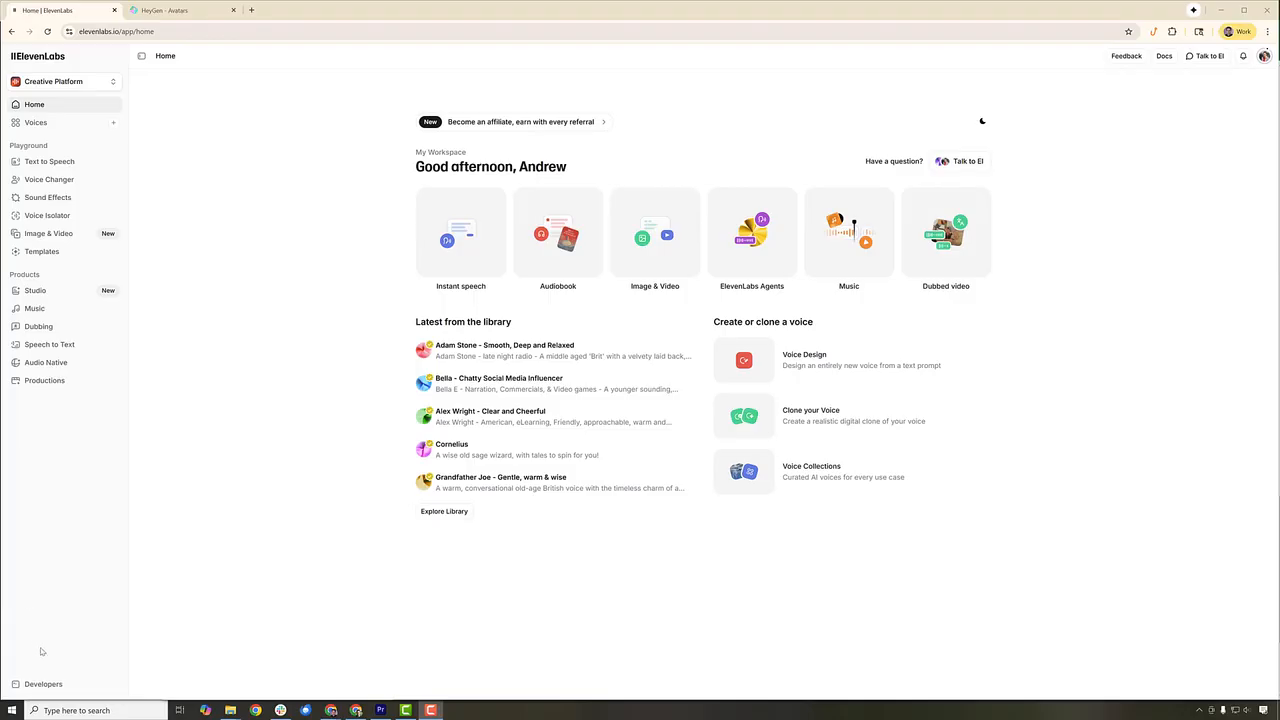
- Open the API key management in the Developers area and start a new key, keeping the suggested name Unforgiving Cheetah
click(45, 684)
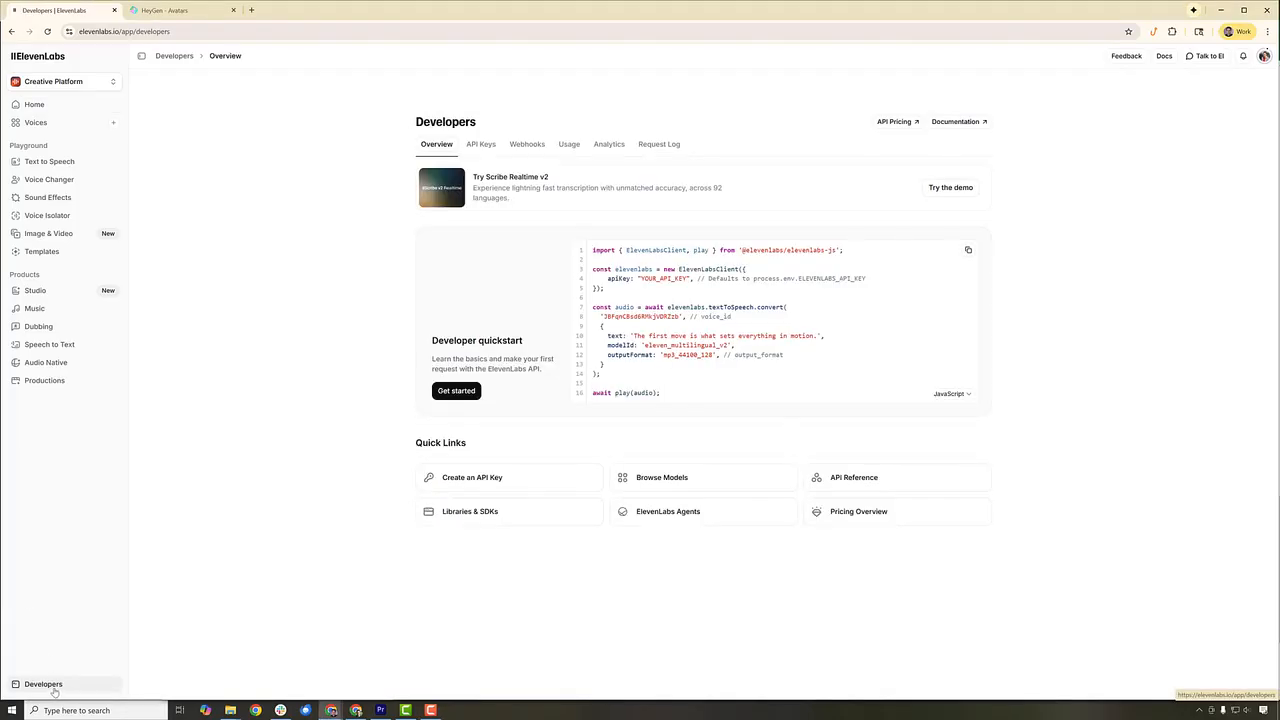
click(486, 478)
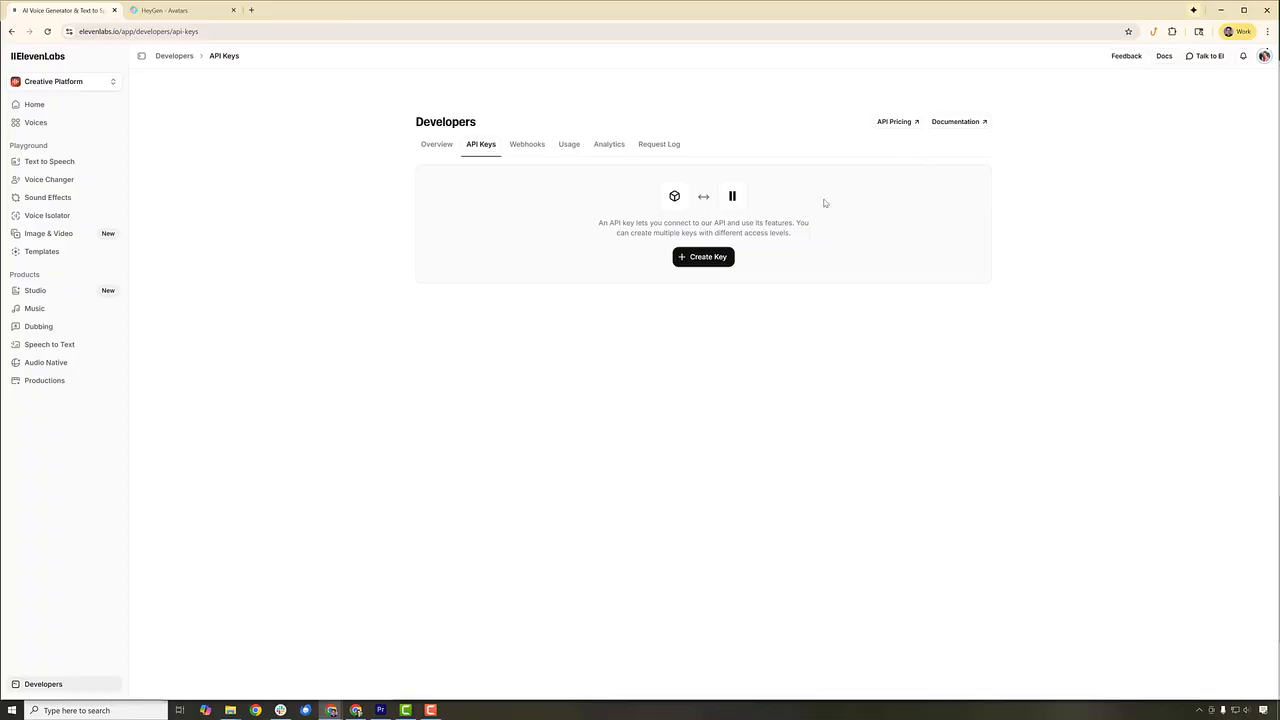
click(706, 256)
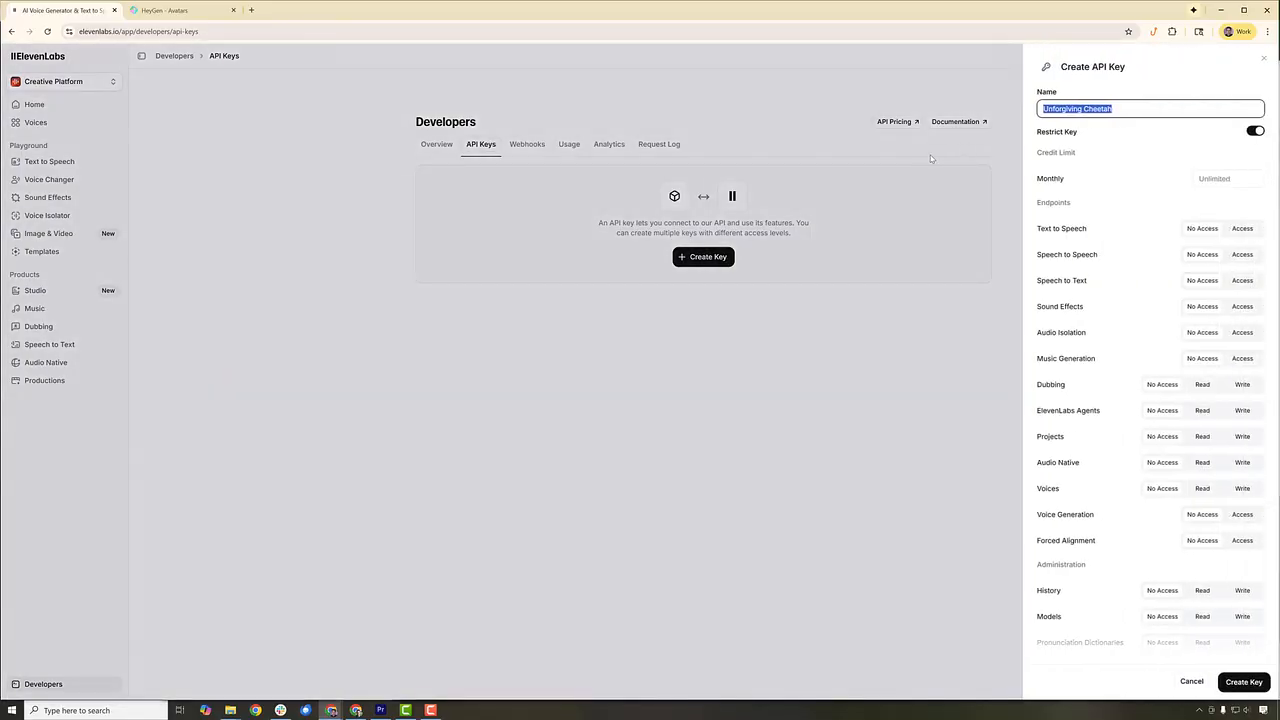
click(1104, 109)
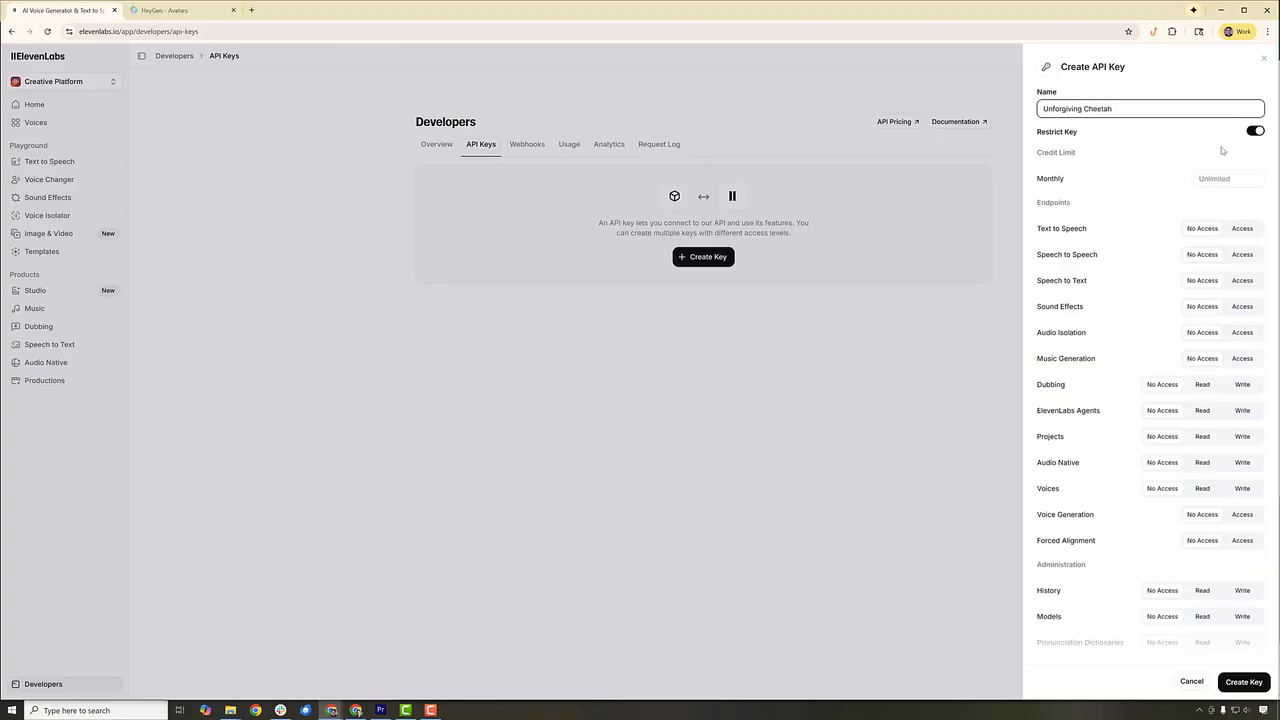
click(1219, 206)
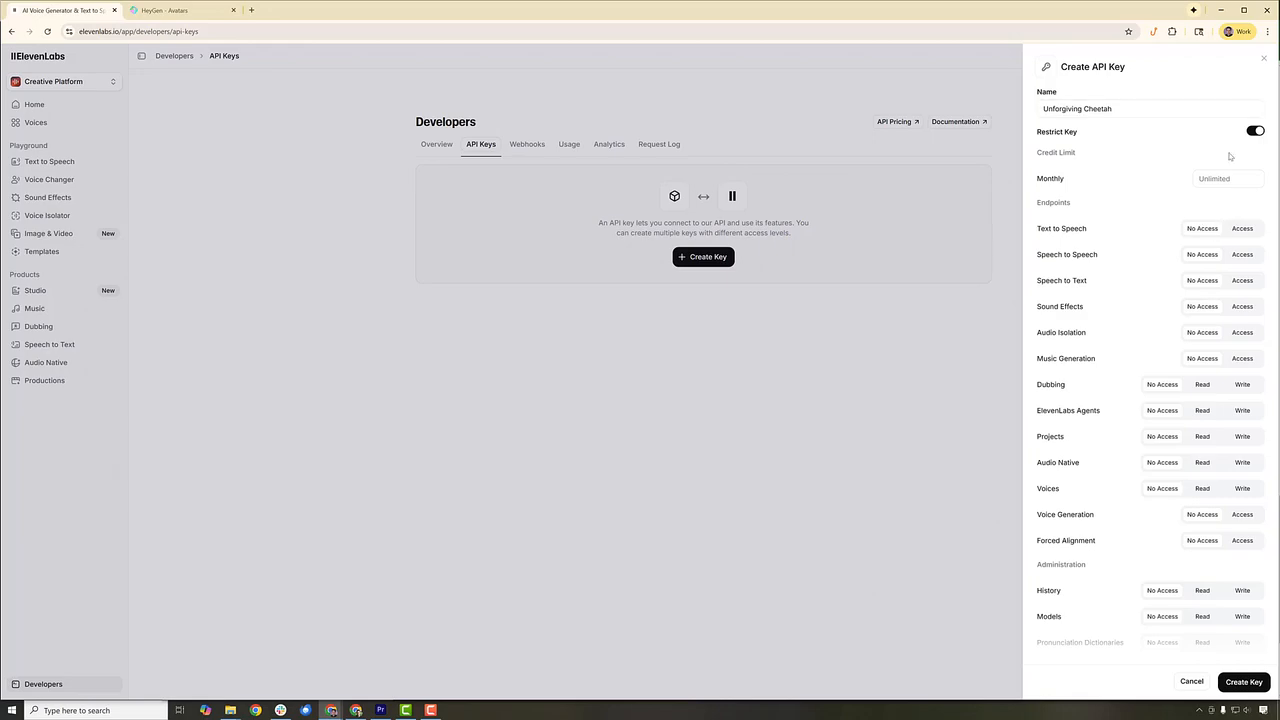
- Try a restricted key with Text to Speech access and Write permission for Voices, History, Models and User
click(1256, 131)
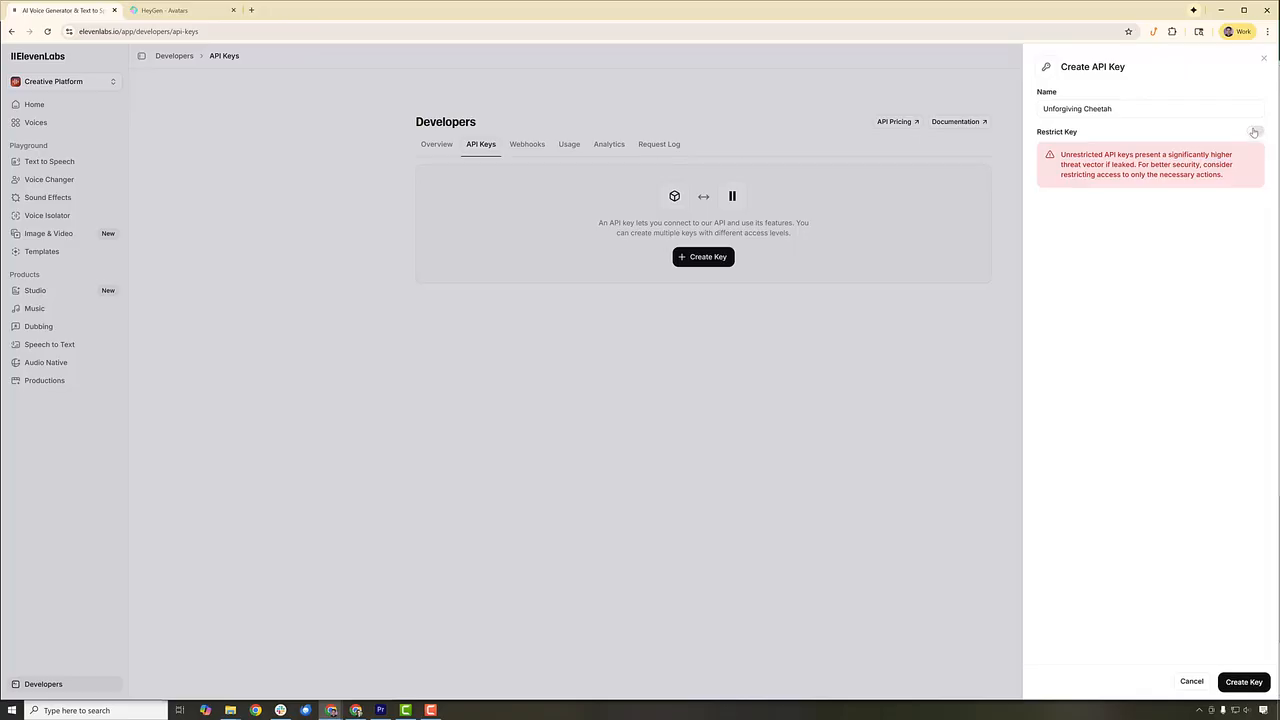
click(1253, 130)
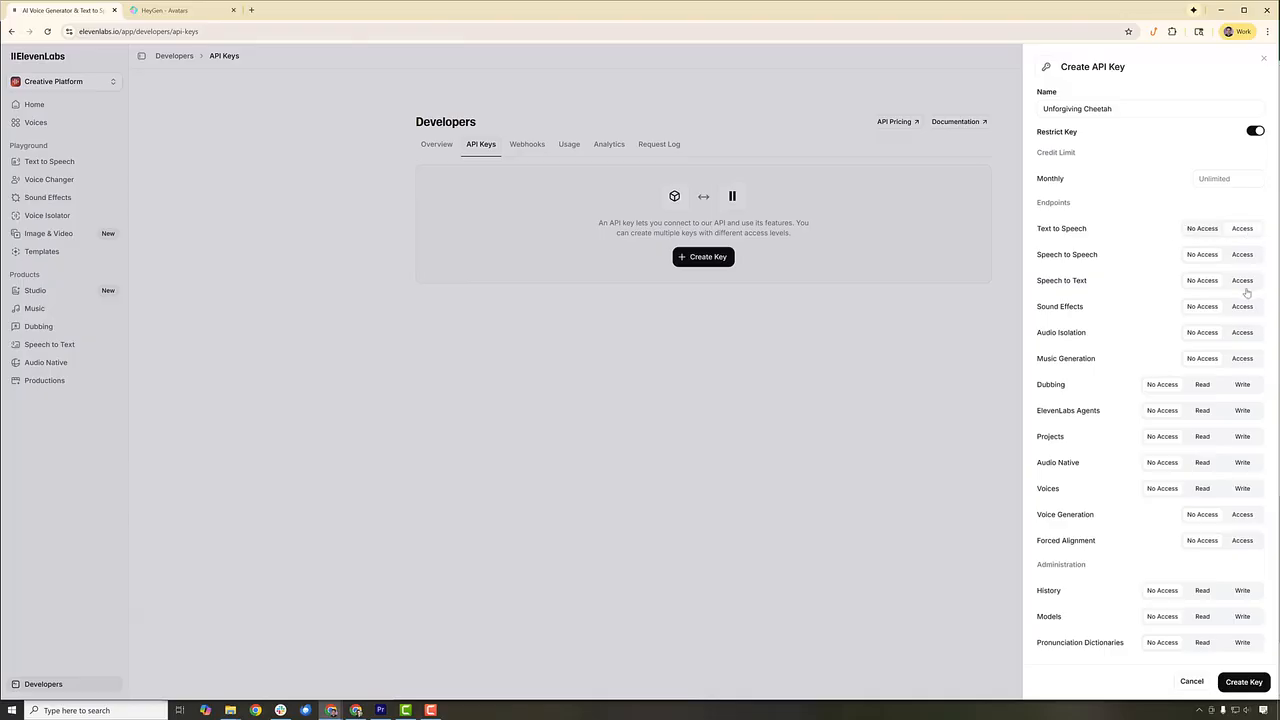
scroll(1245, 496, down, 1)
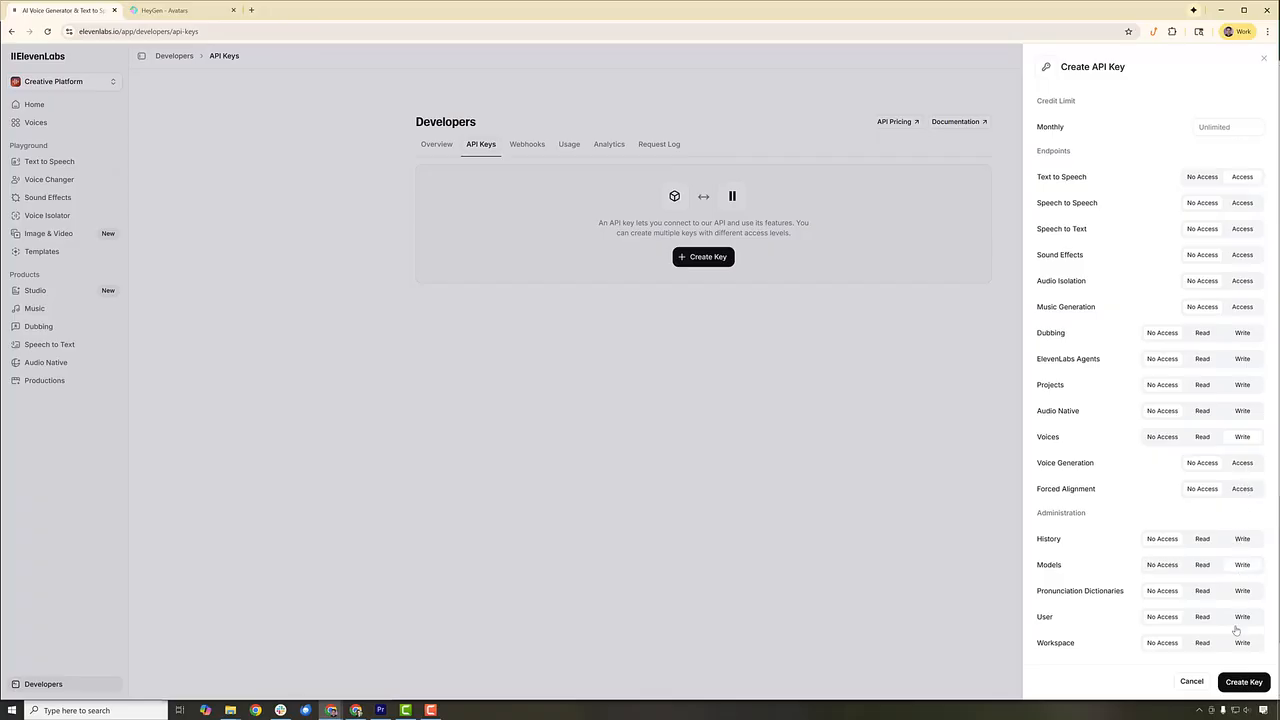
click(1236, 545)
click(1241, 617)
scroll(1080, 540, up, 1)
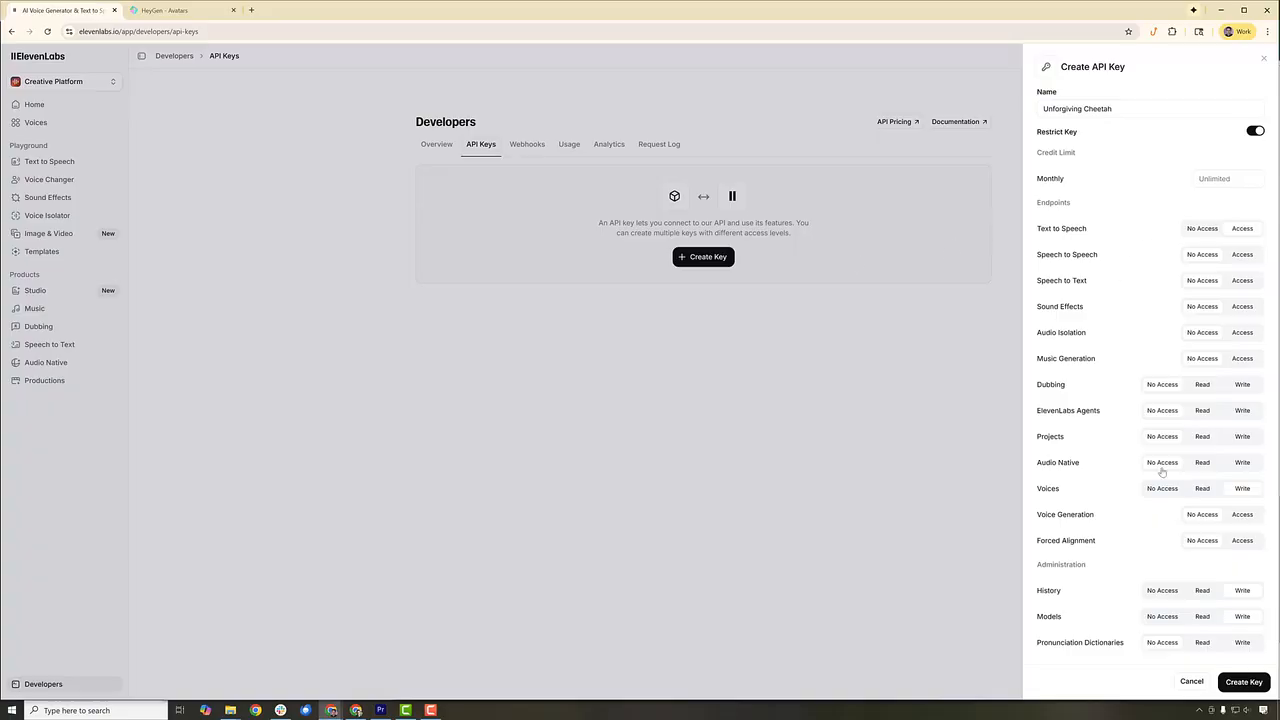
- Create the key with its access restriction turned off and copy the new API key to the clipboard
click(1252, 132)
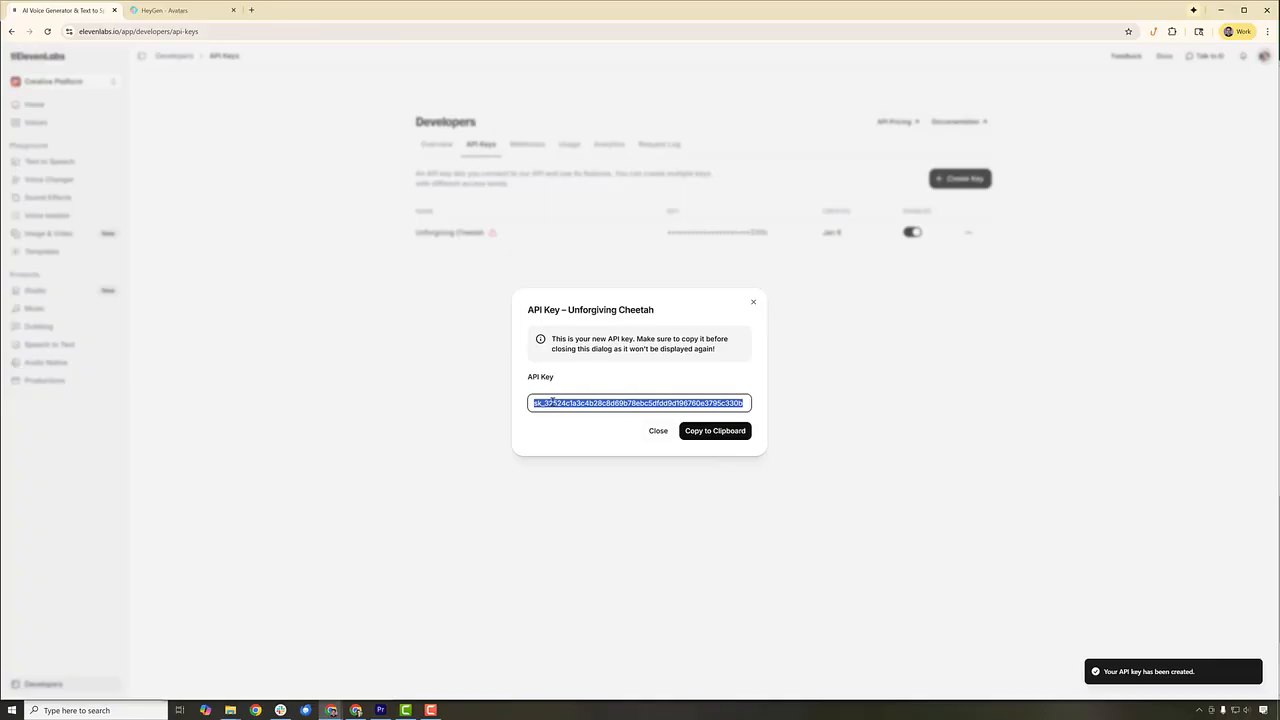
click(713, 436)
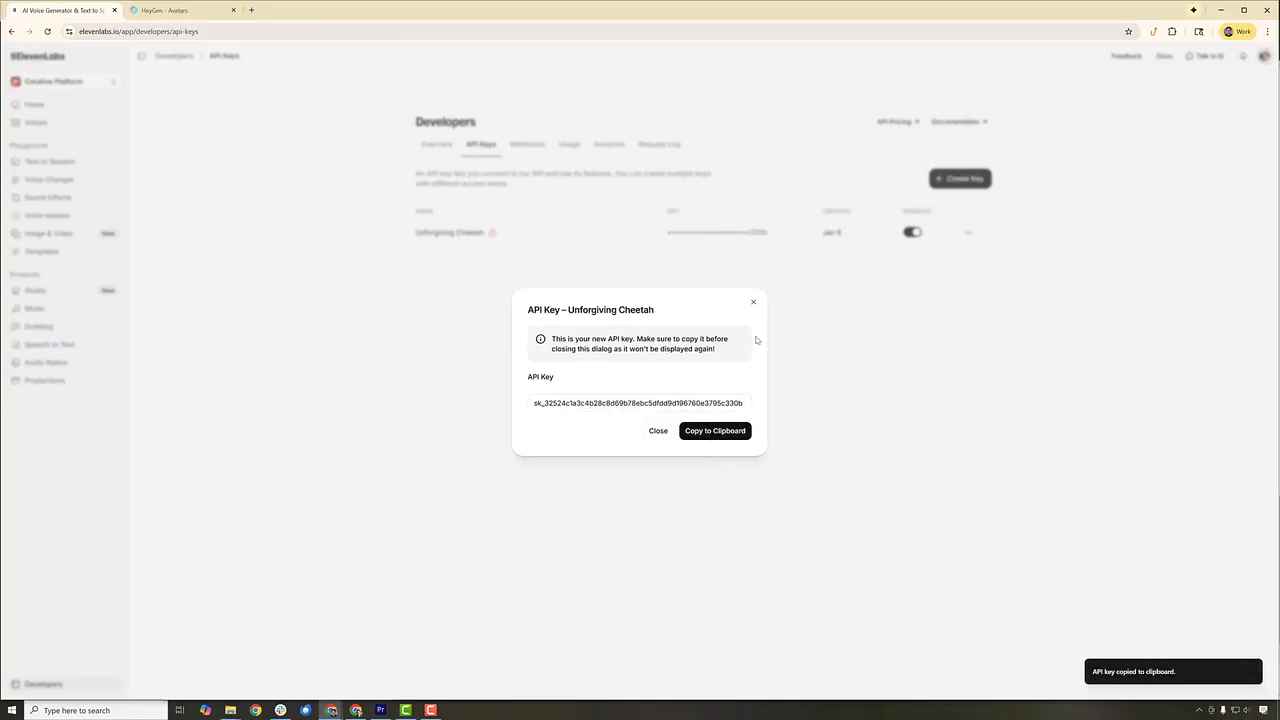
click(754, 303)
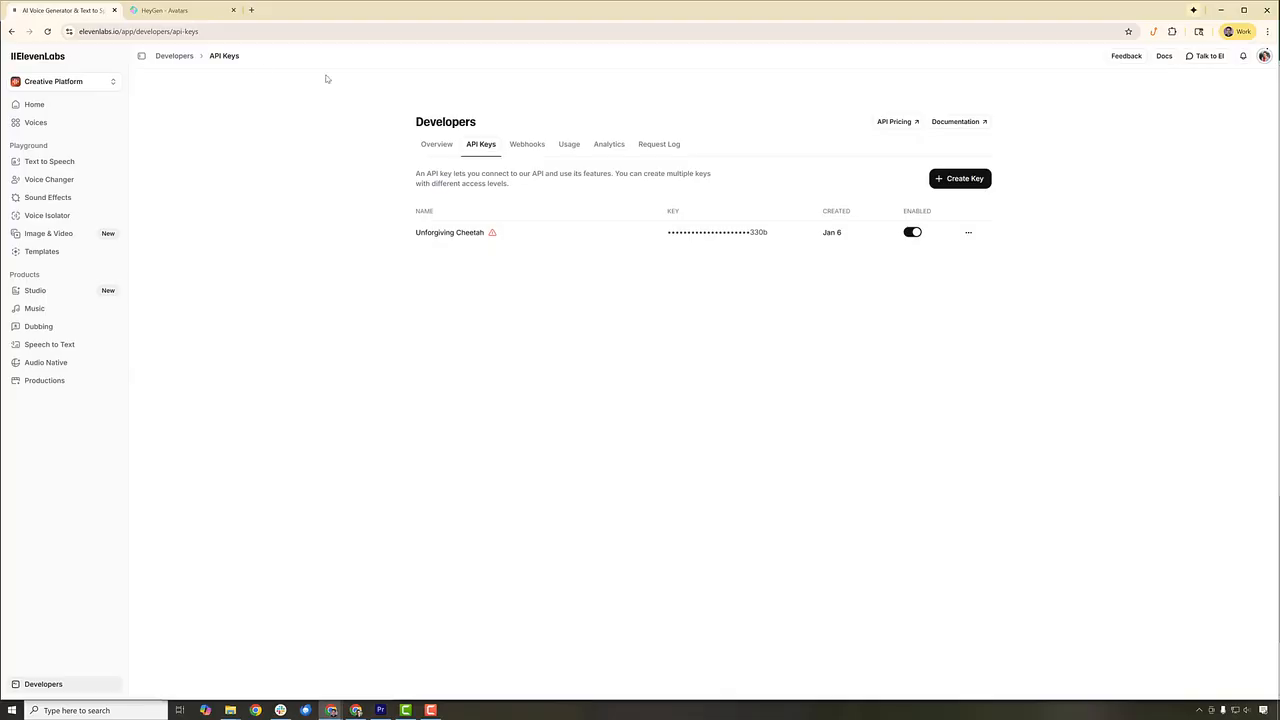
- Switch to HeyGen and start a new video in AI studio
click(185, 11)
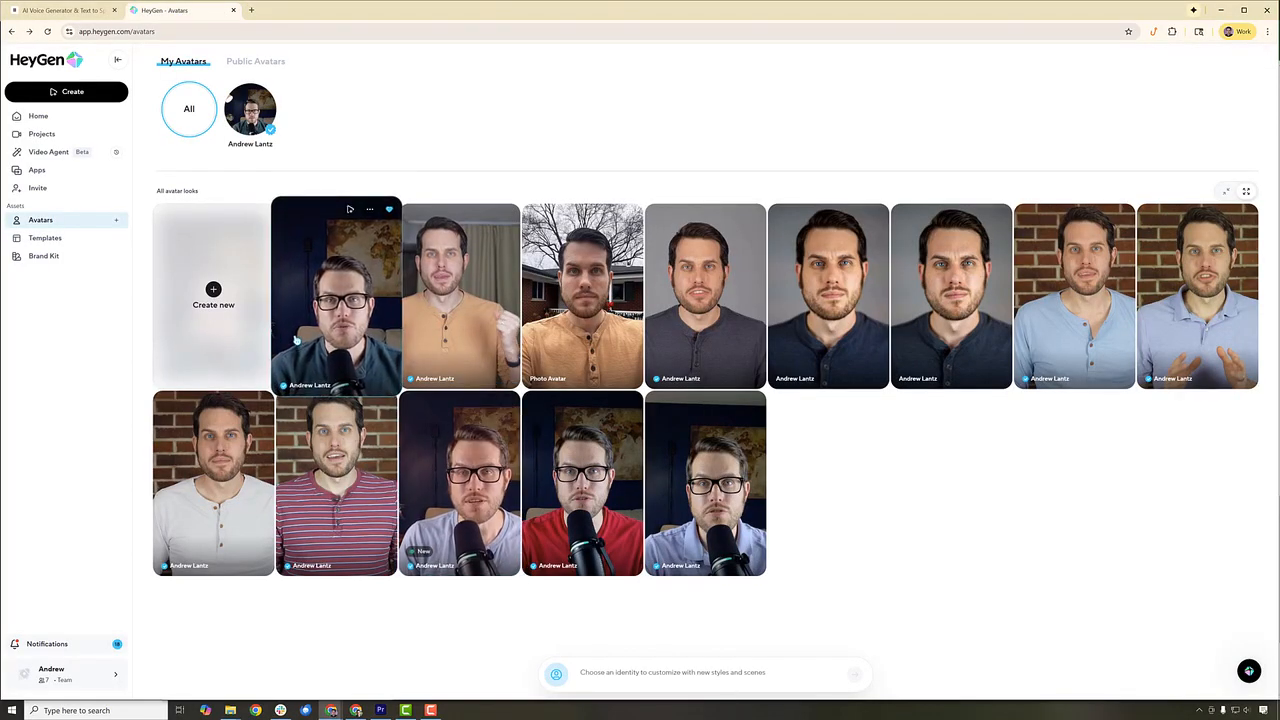
click(102, 100)
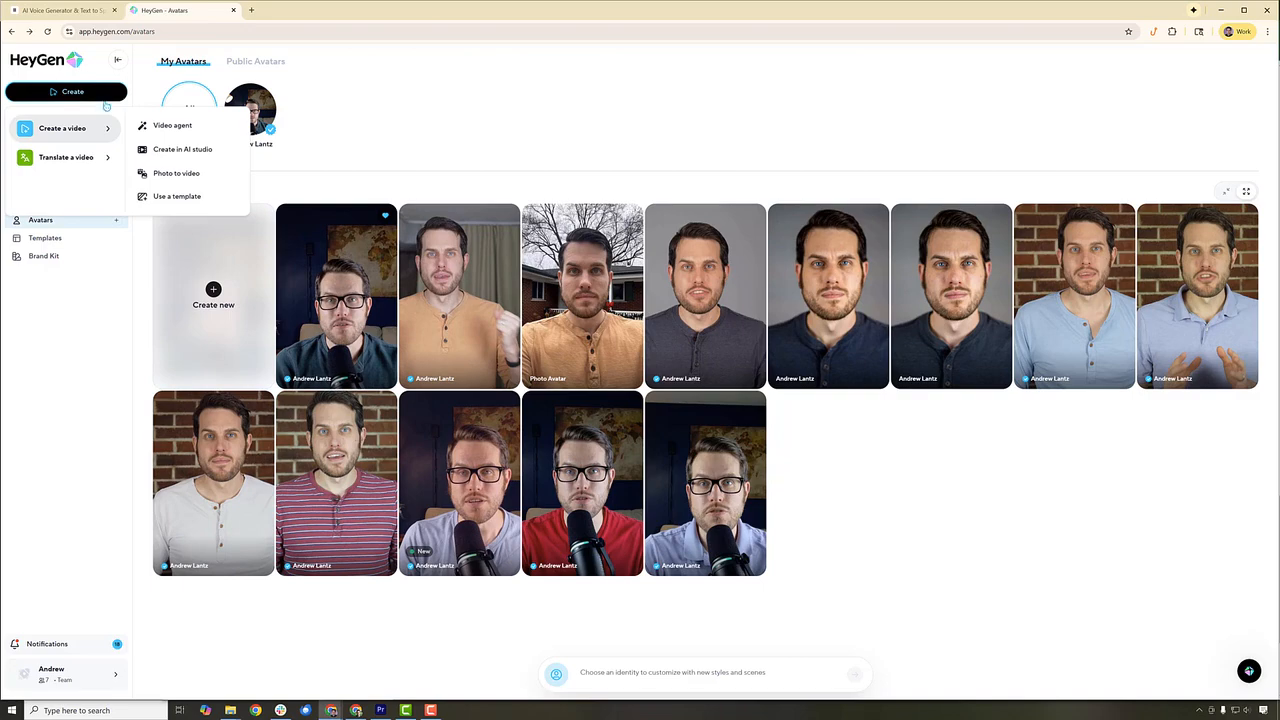
click(171, 152)
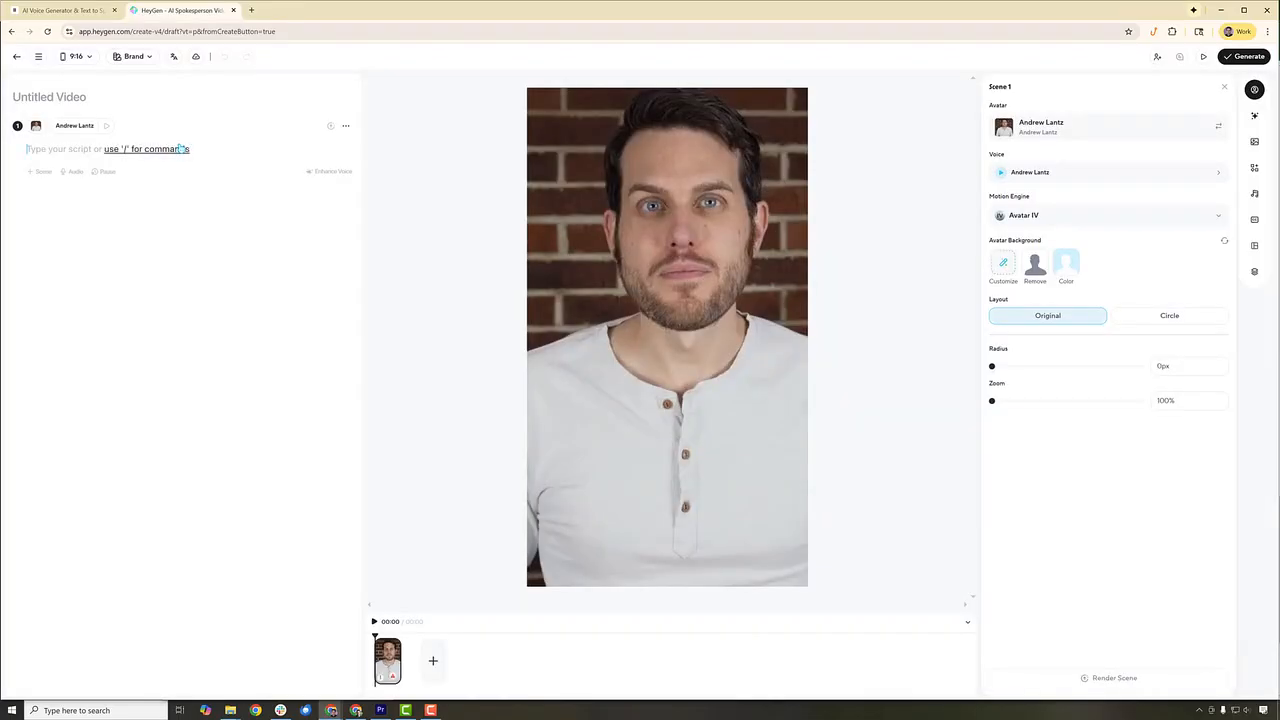
- Open the voice selection for Scene 1 and start integrating a third-party voice
click(1066, 178)
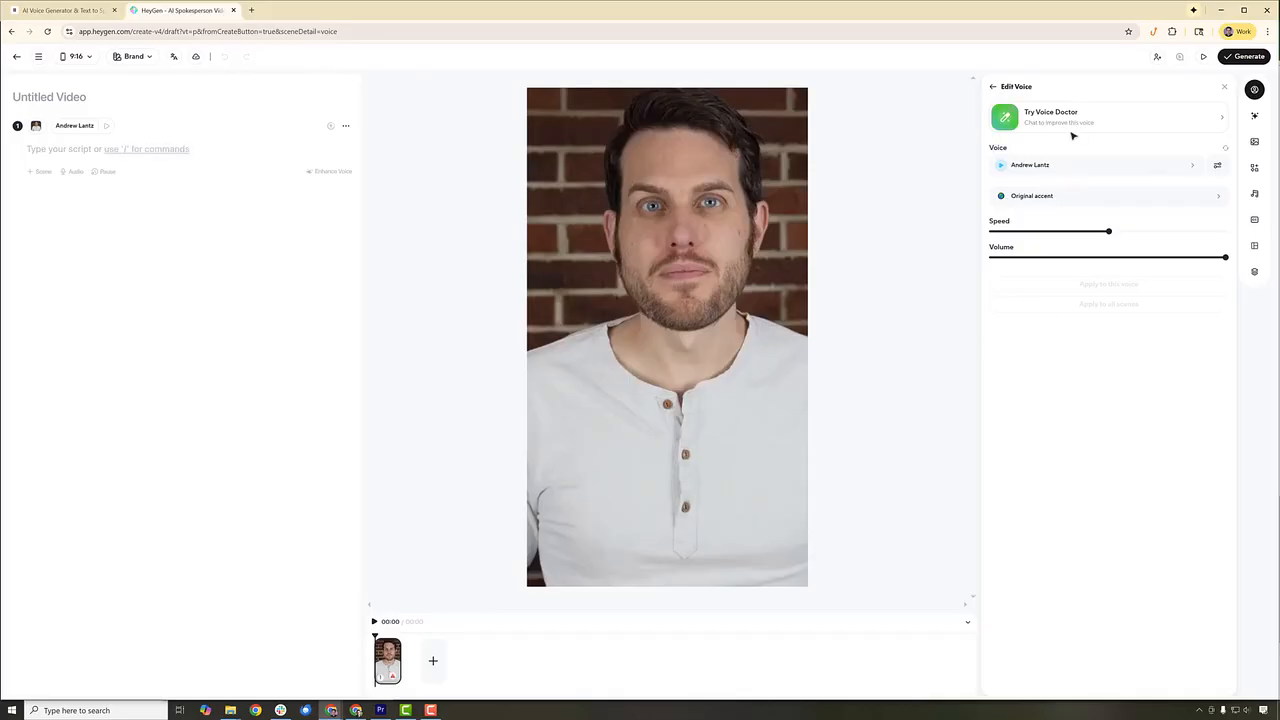
click(1199, 171)
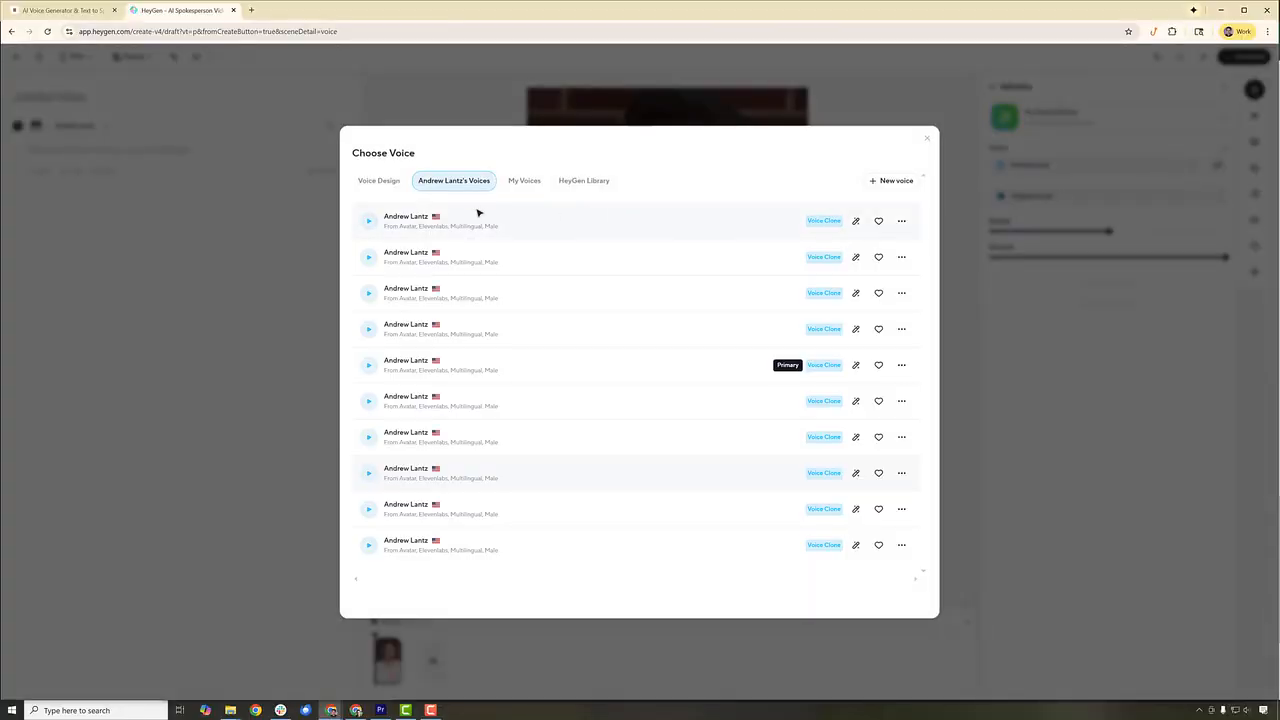
click(905, 185)
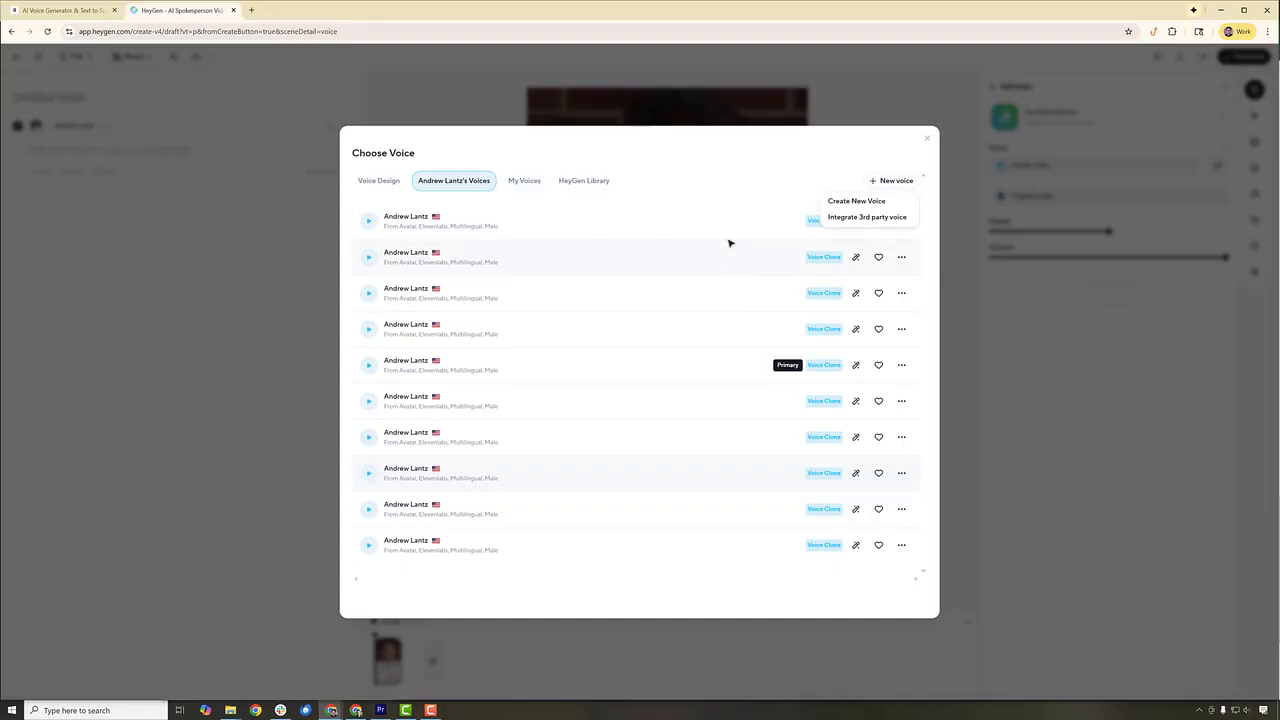
click(850, 220)
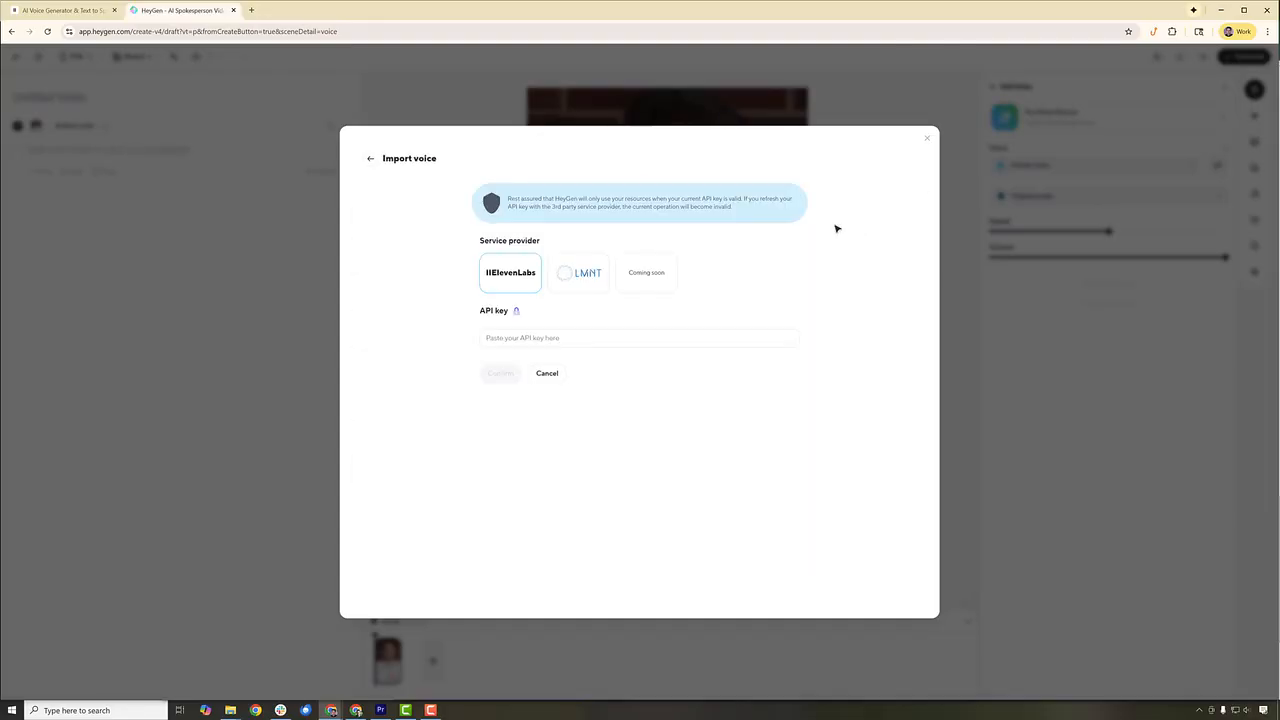
- Paste the copied API key for the ElevenLabs provider and confirm the voice import connection
click(516, 337)
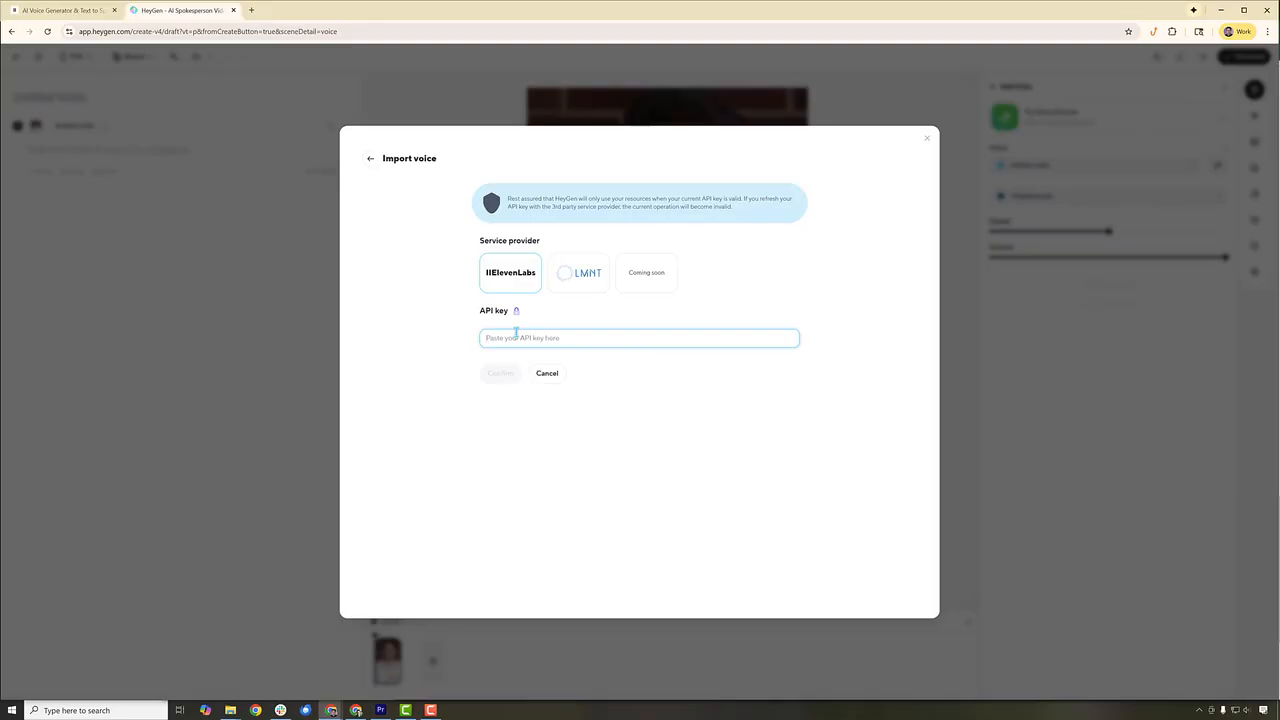
key(ctrl+v)
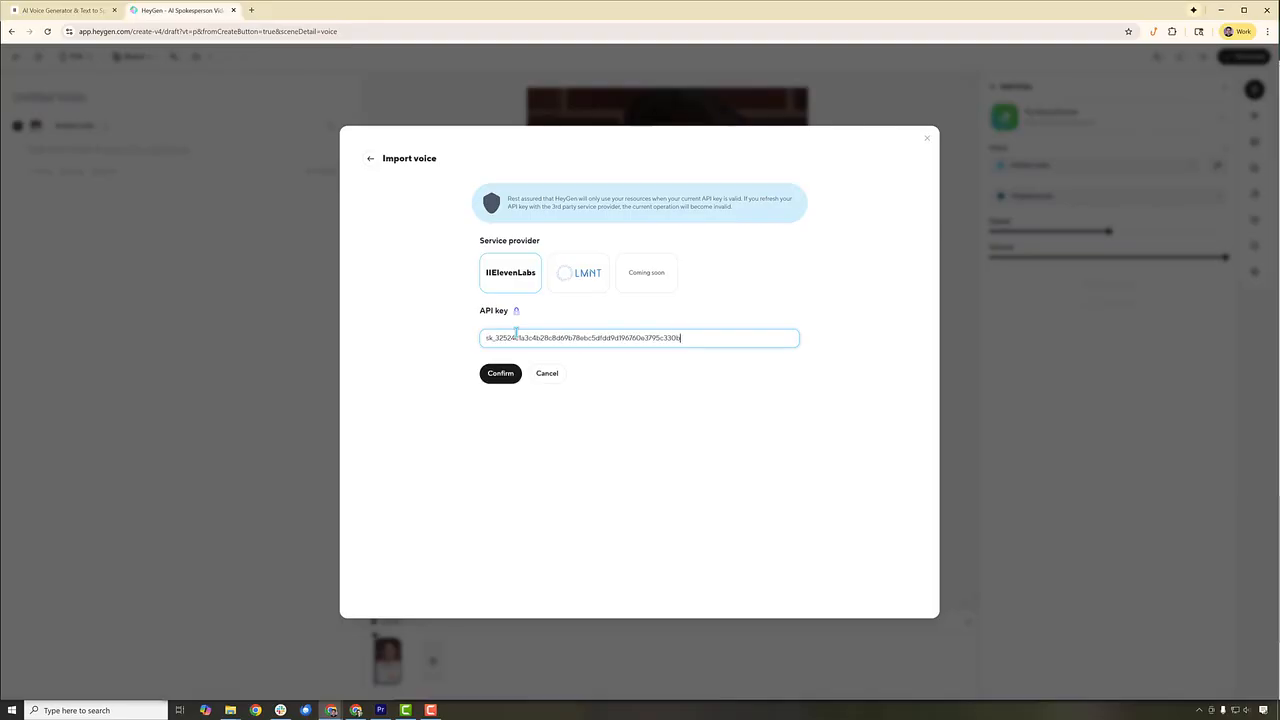
click(511, 375)
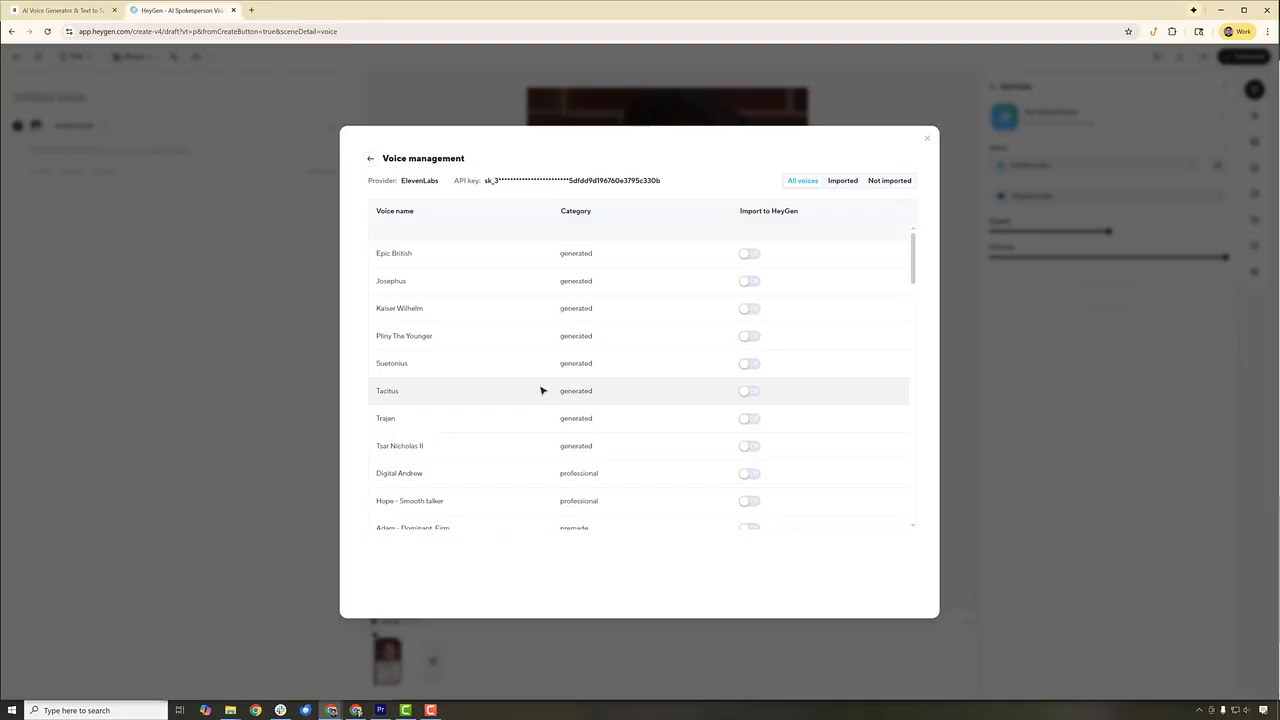
- Import the account owner's professional digital voice into HeyGen, check the imported voices list, and close voice management
scroll(547, 388, down, 1)
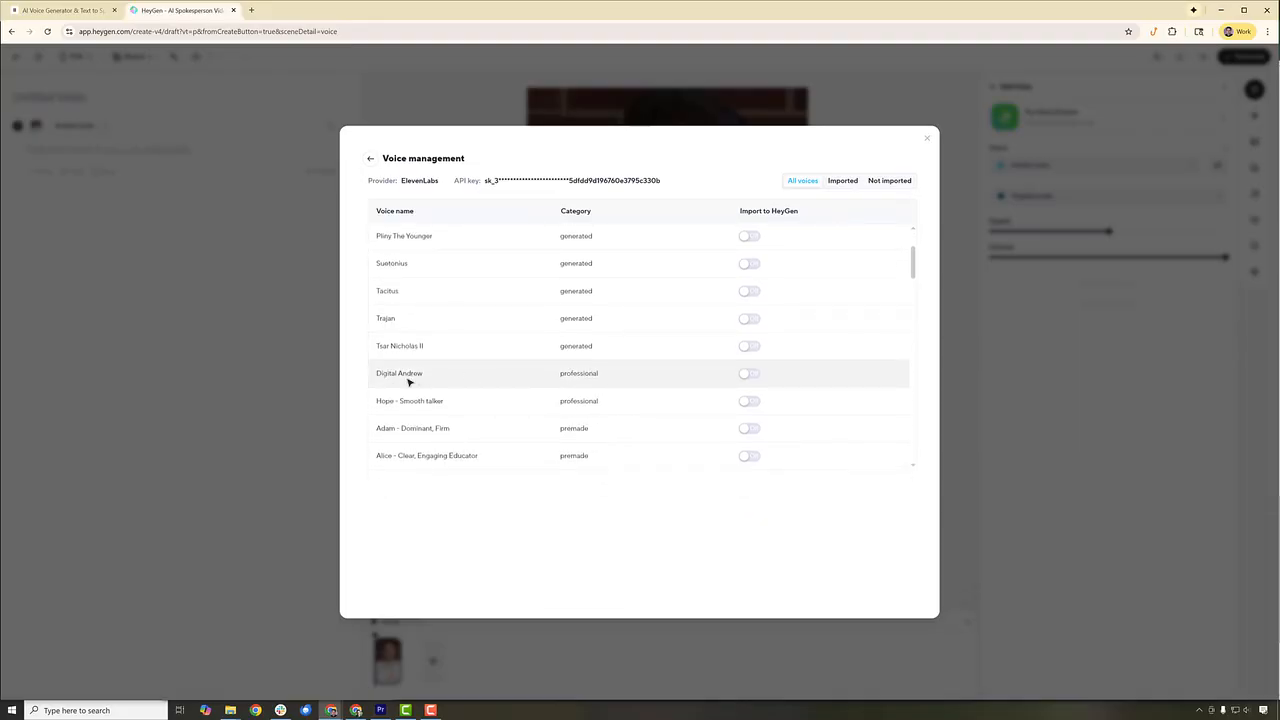
click(750, 376)
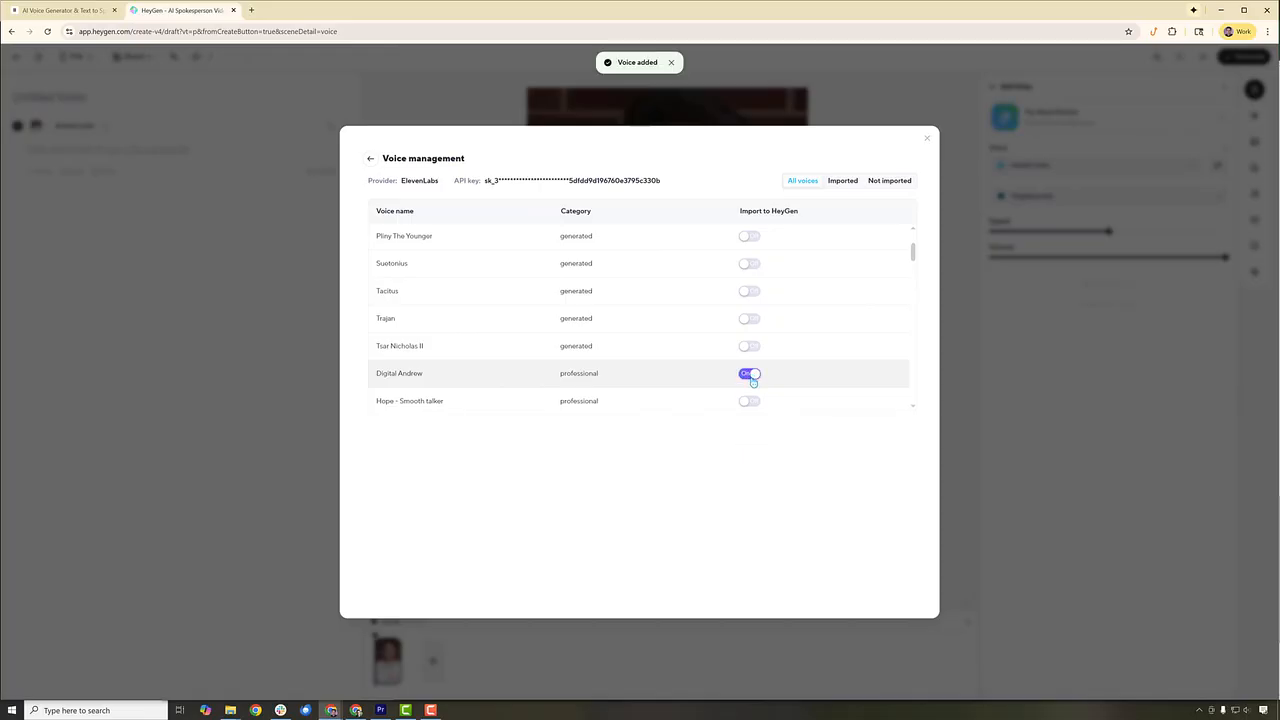
click(843, 181)
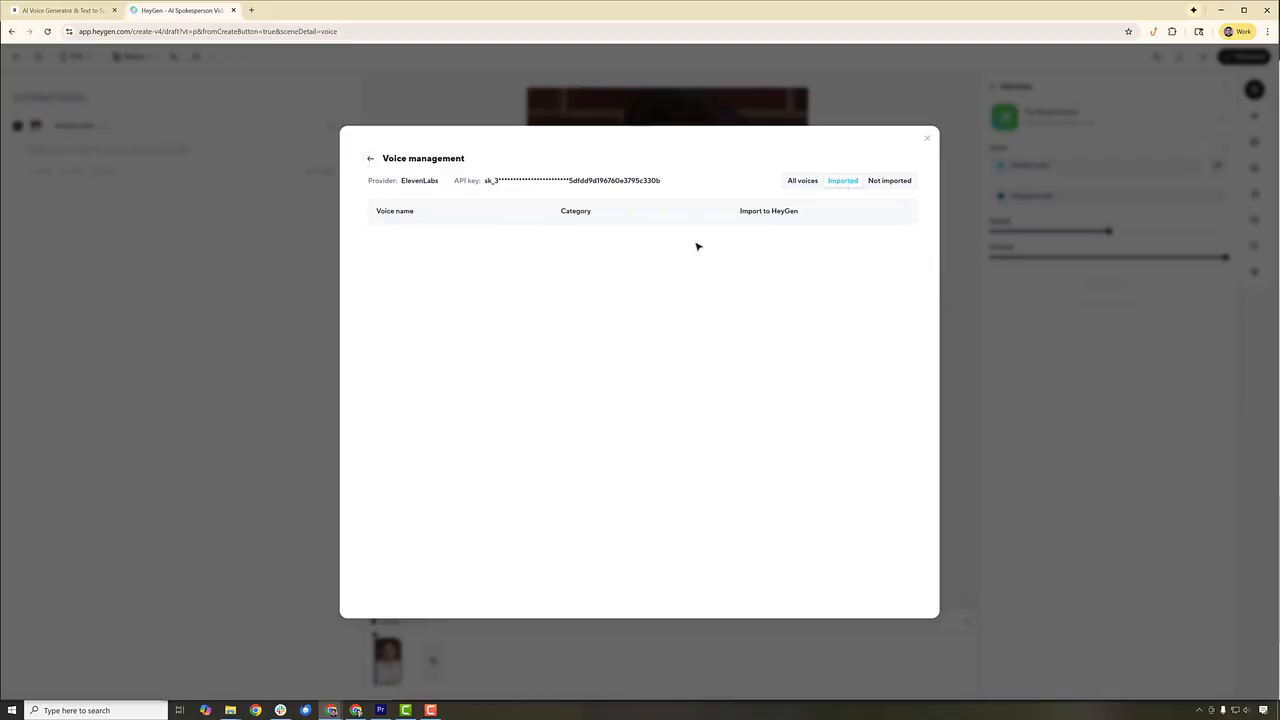
click(929, 141)
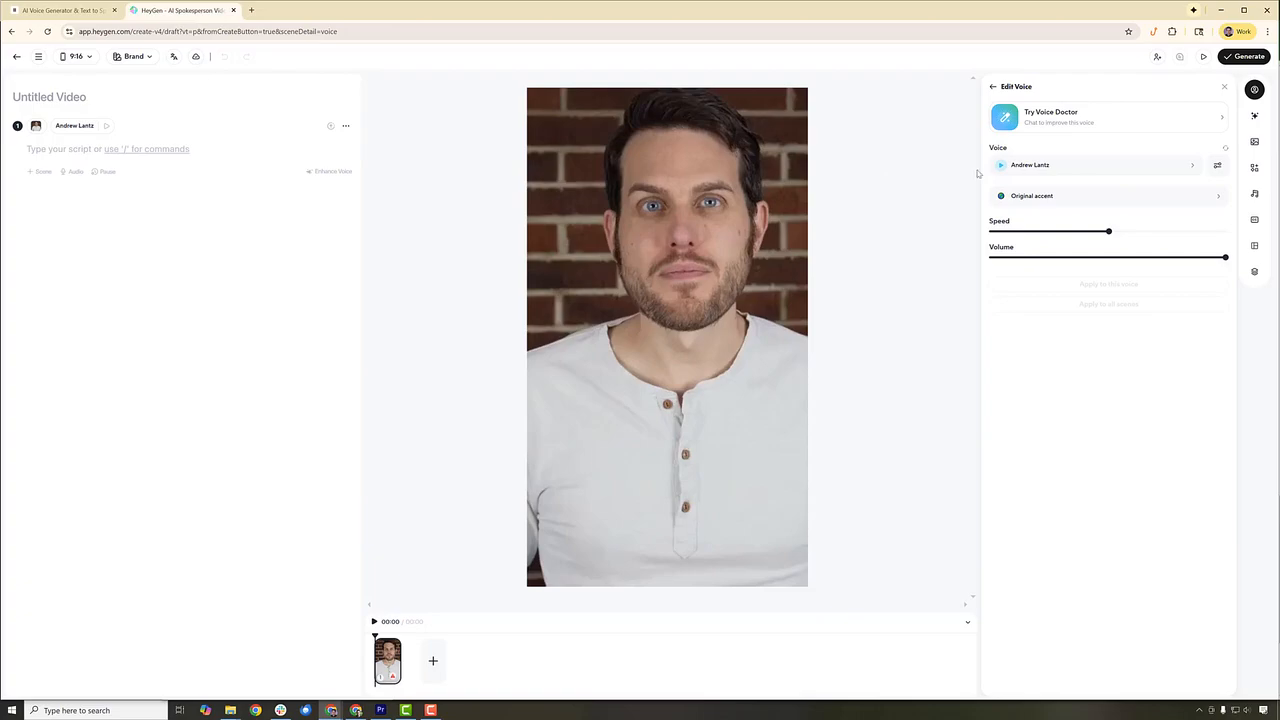
- Assign the imported ElevenLabs digital voice from My Voices to the scene
click(1051, 172)
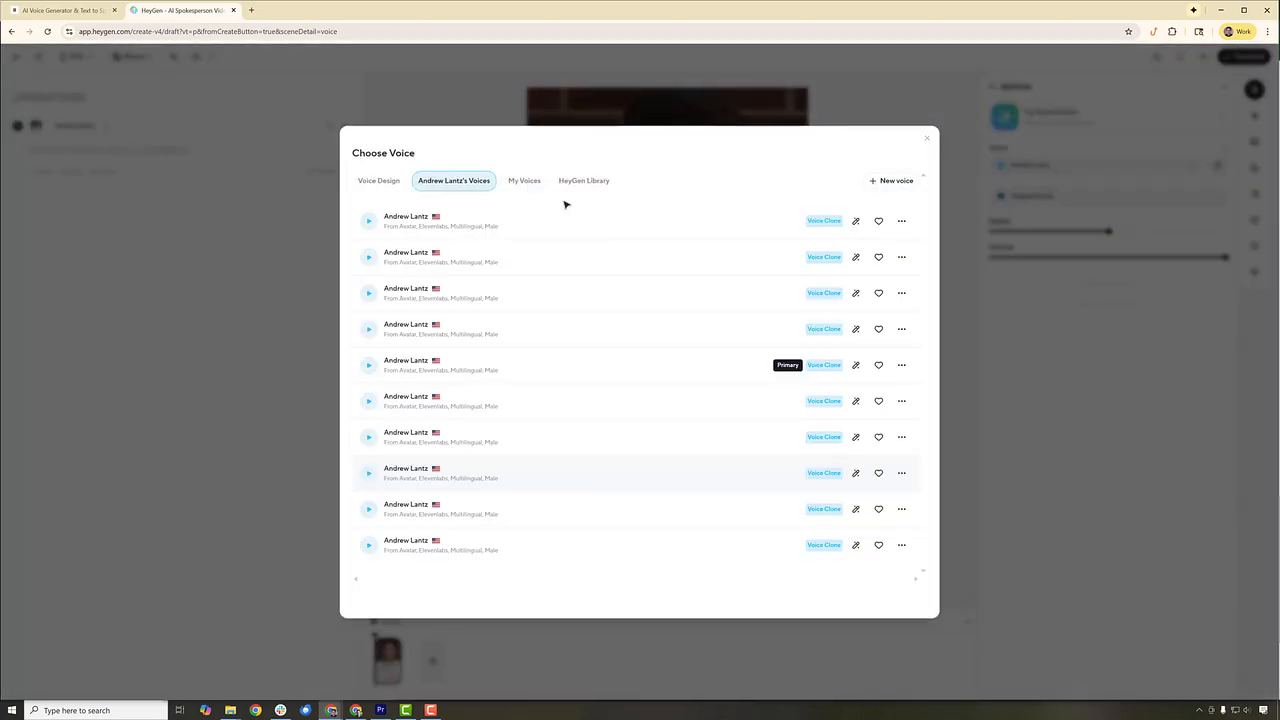
click(535, 185)
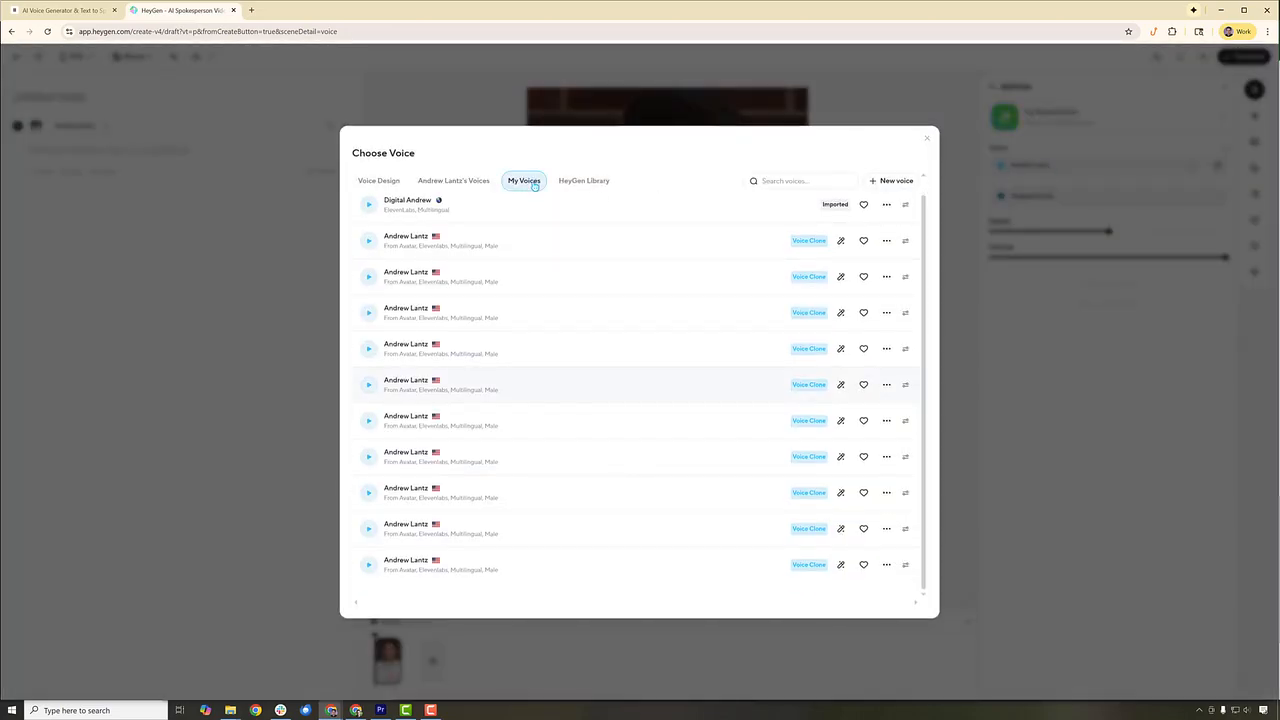
click(401, 205)
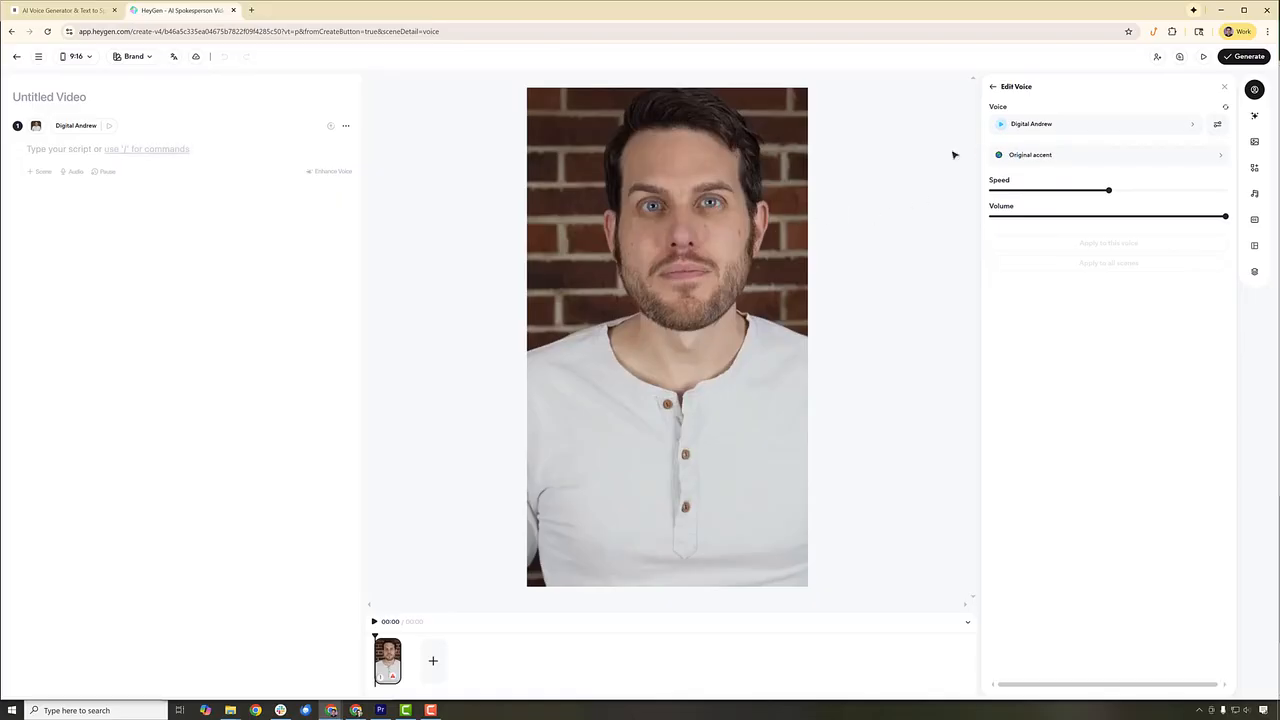
- Switch to ElevenLabs, open the Unforgiving Cheetah key for editing, and save it with the access restriction off
click(88, 15)
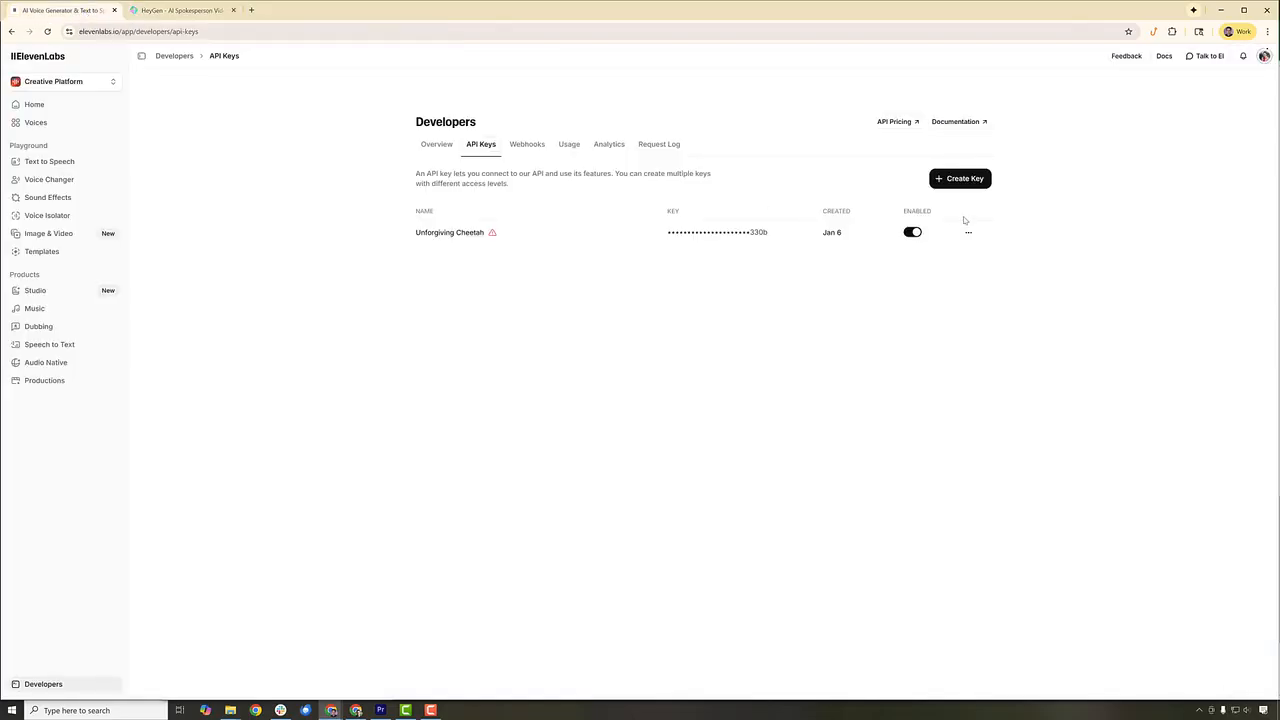
click(969, 232)
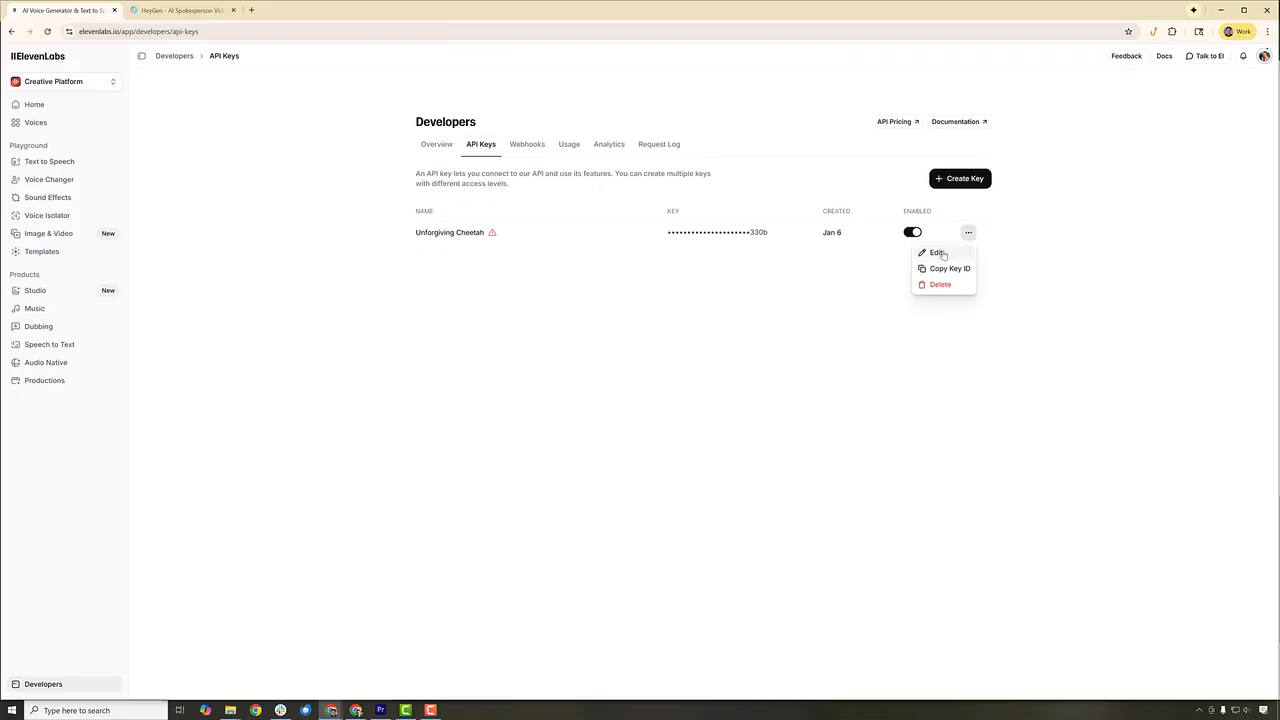
click(938, 254)
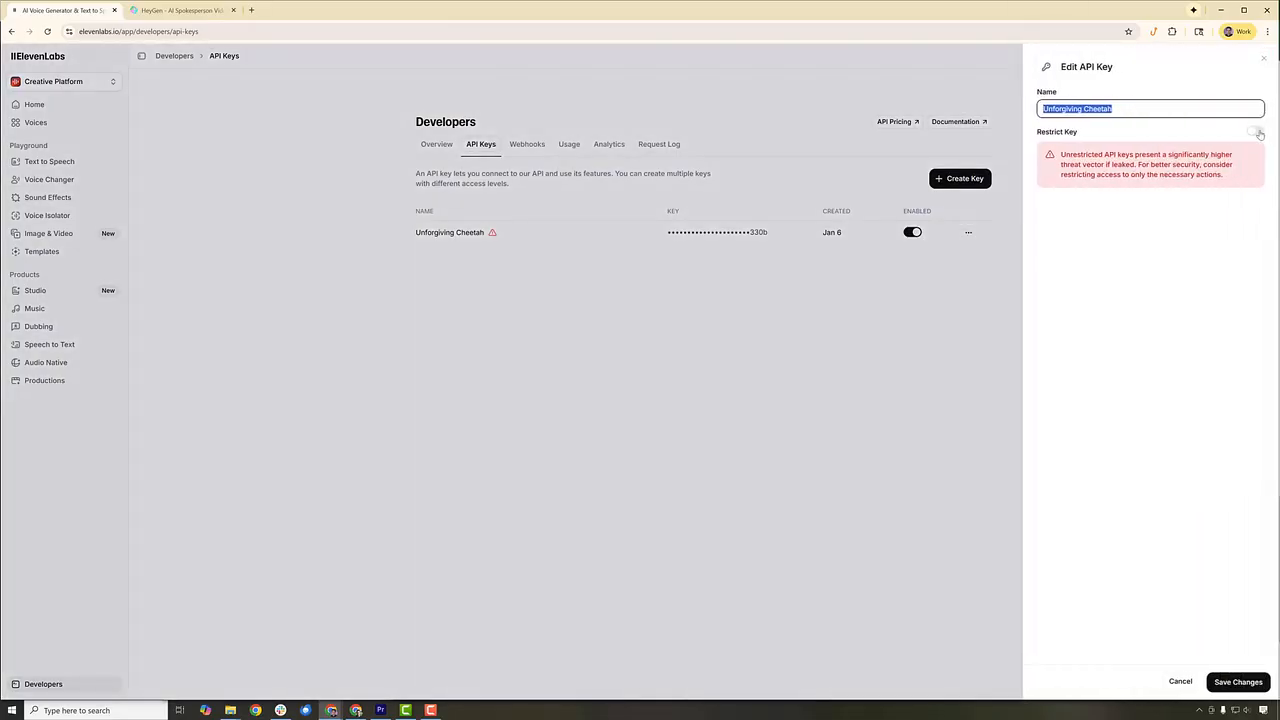
click(1256, 132)
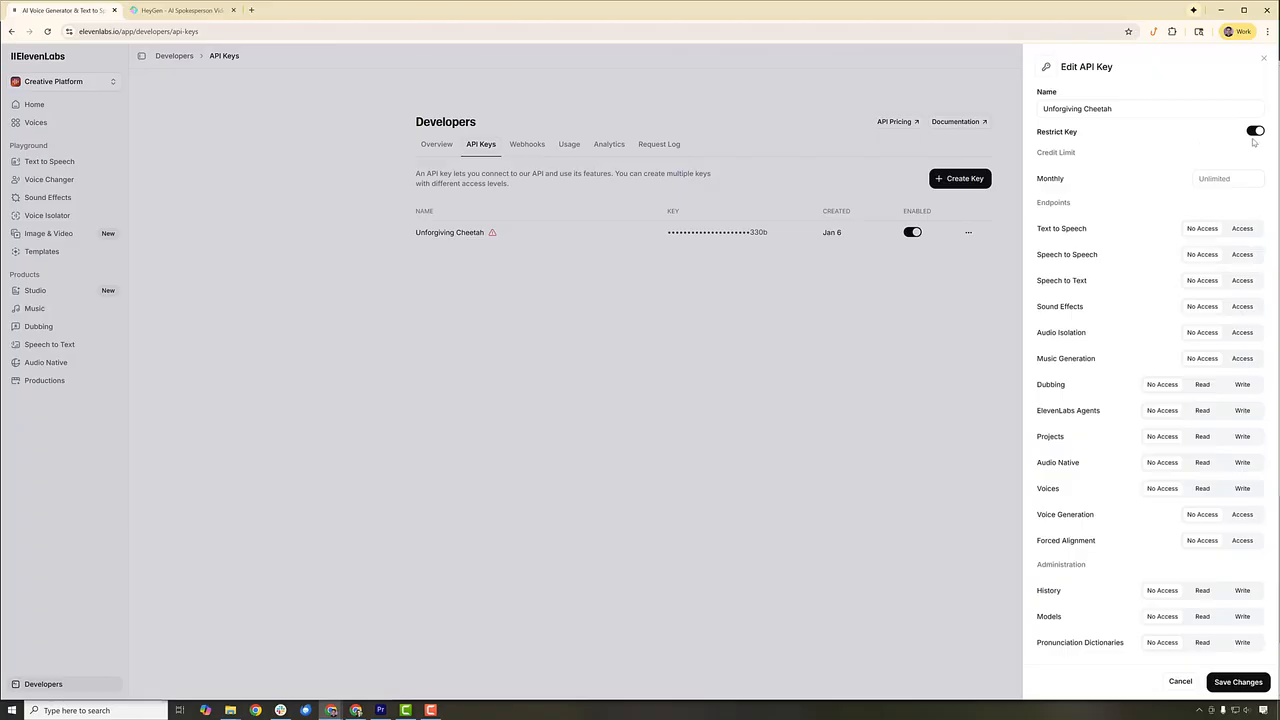
click(1256, 132)
click(1238, 682)
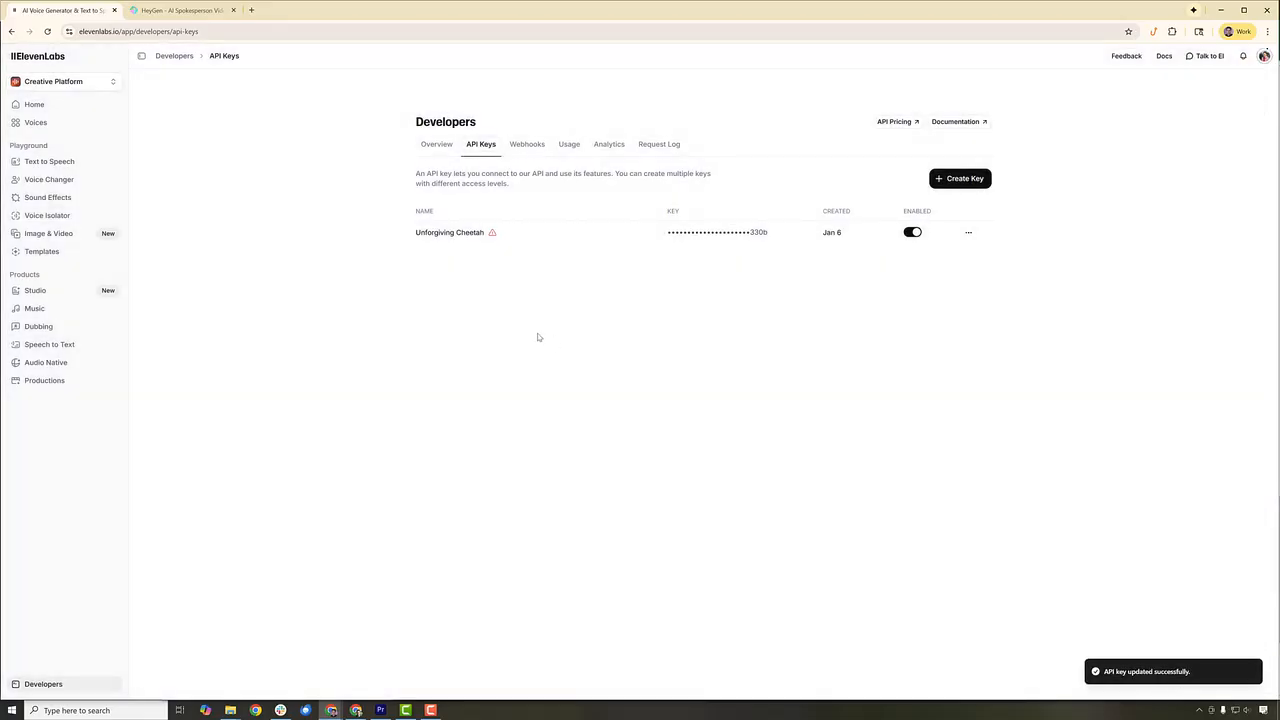
mouse_move(492, 234)
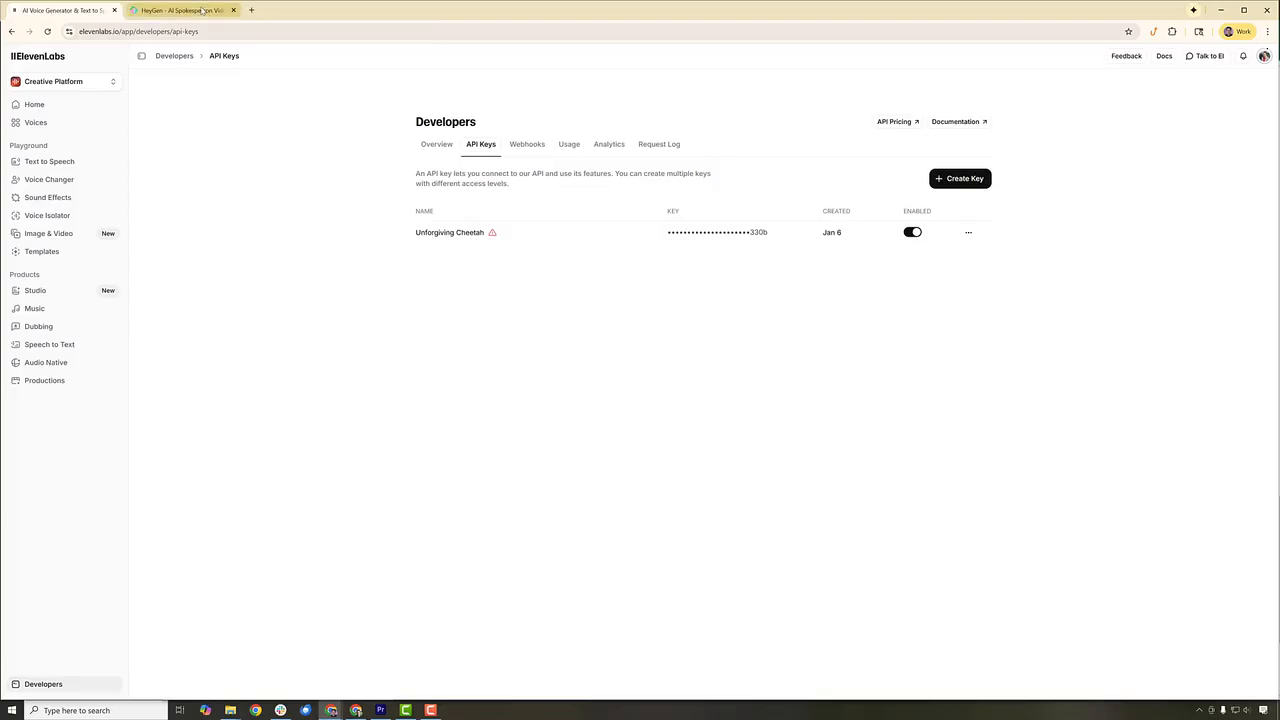
- Switch to HeyGen, open the advanced settings of the scene's voice, and review the voice engine and model options
click(204, 11)
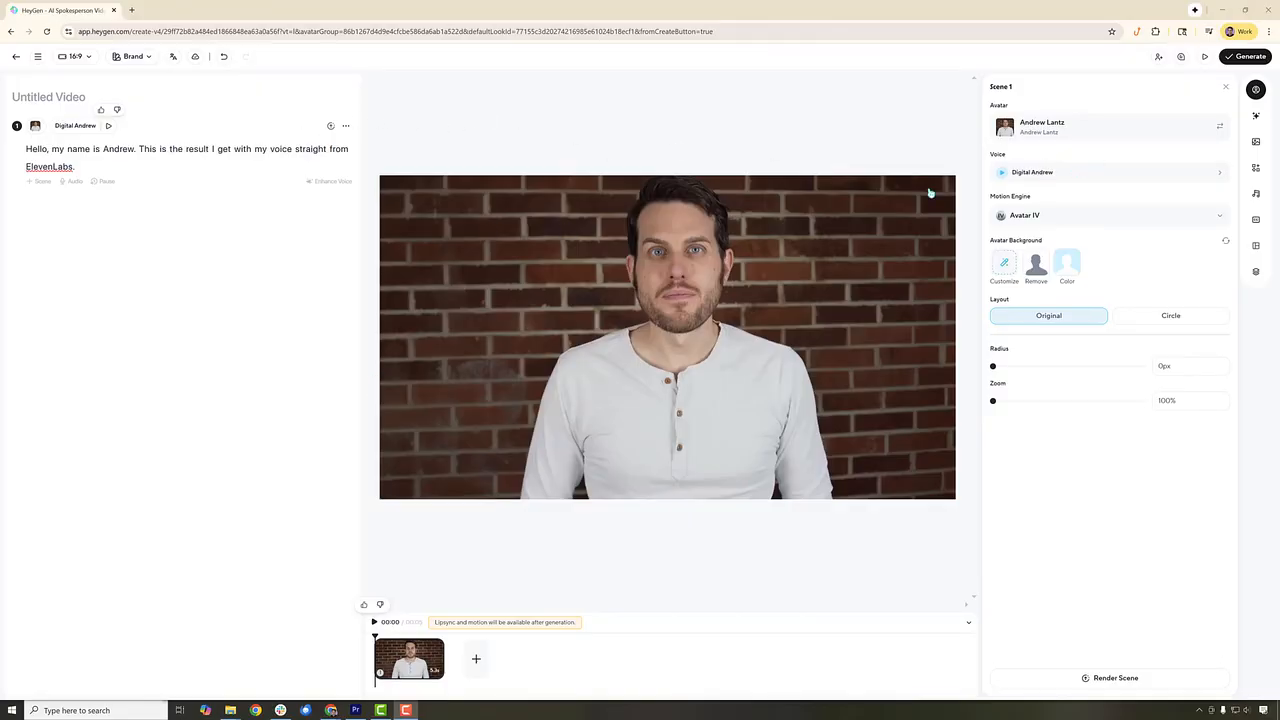
click(1041, 172)
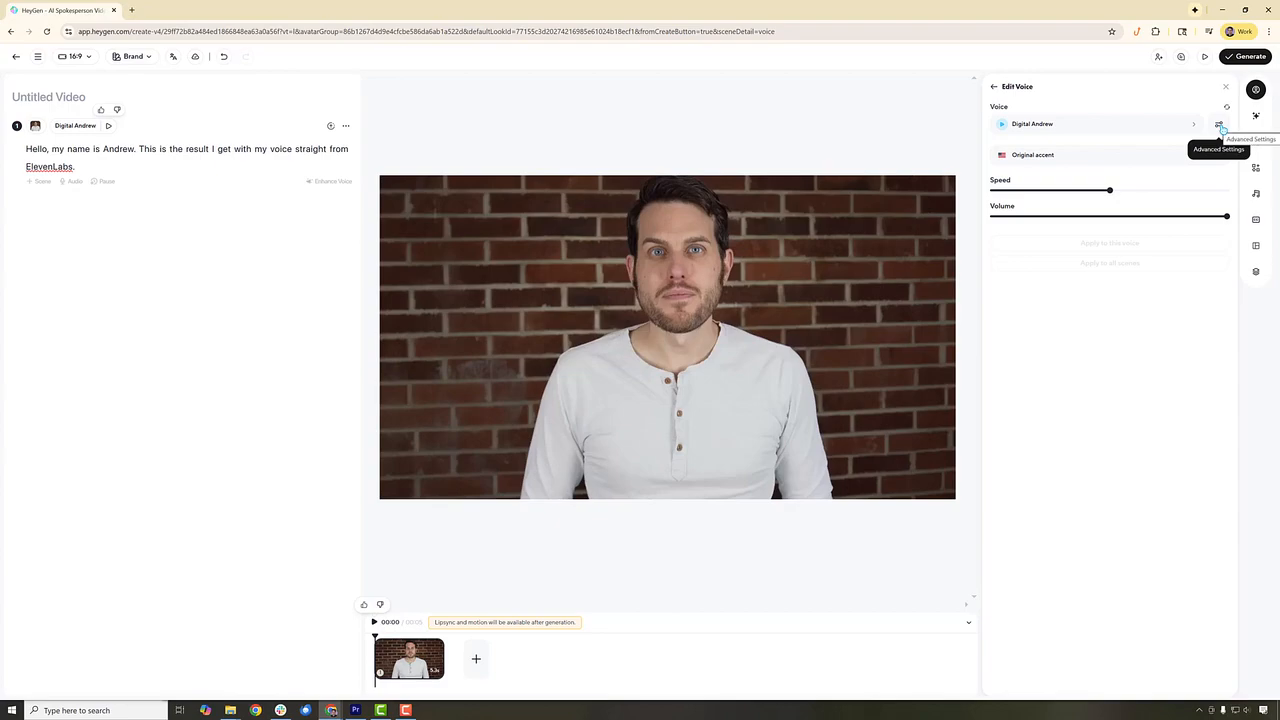
click(1219, 126)
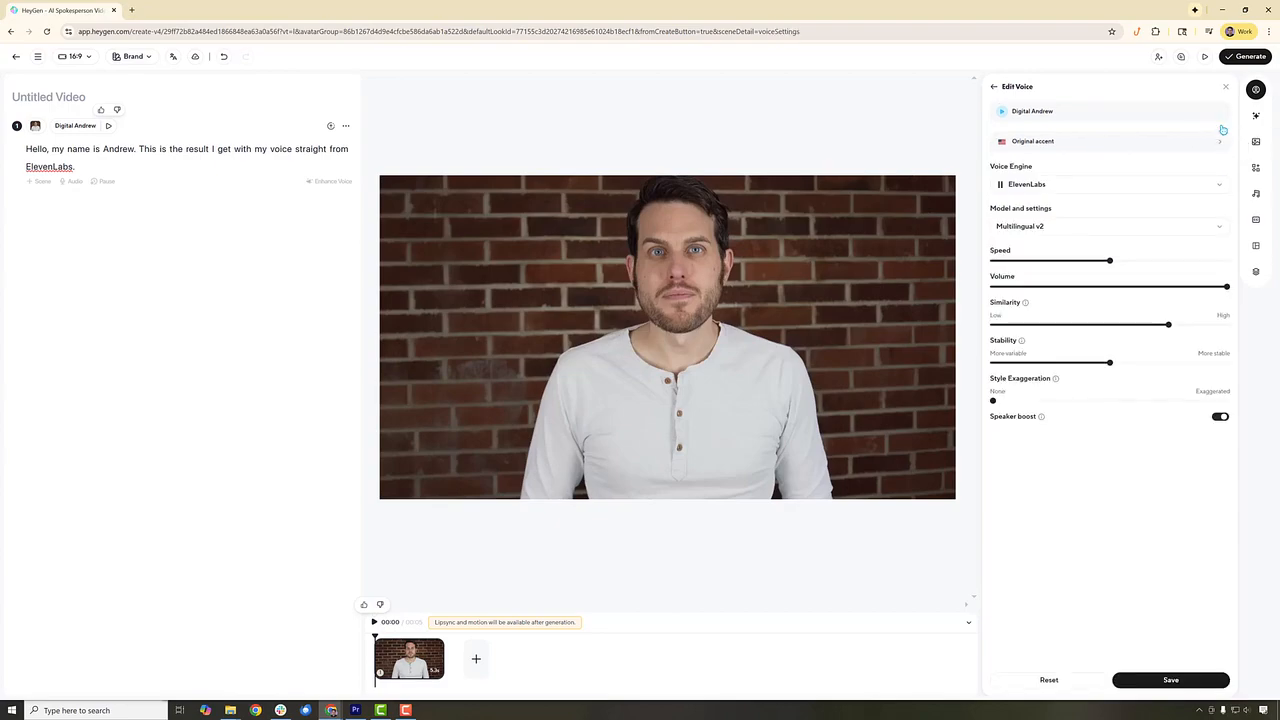
click(1022, 188)
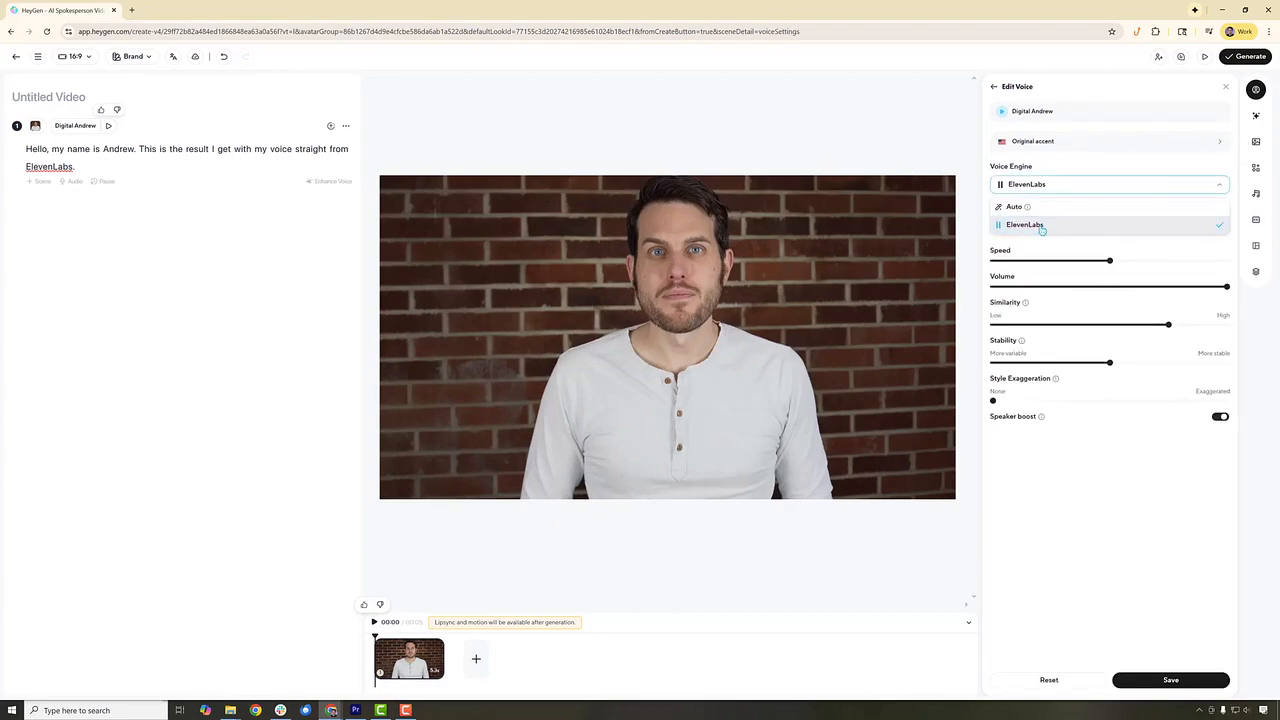
click(1086, 184)
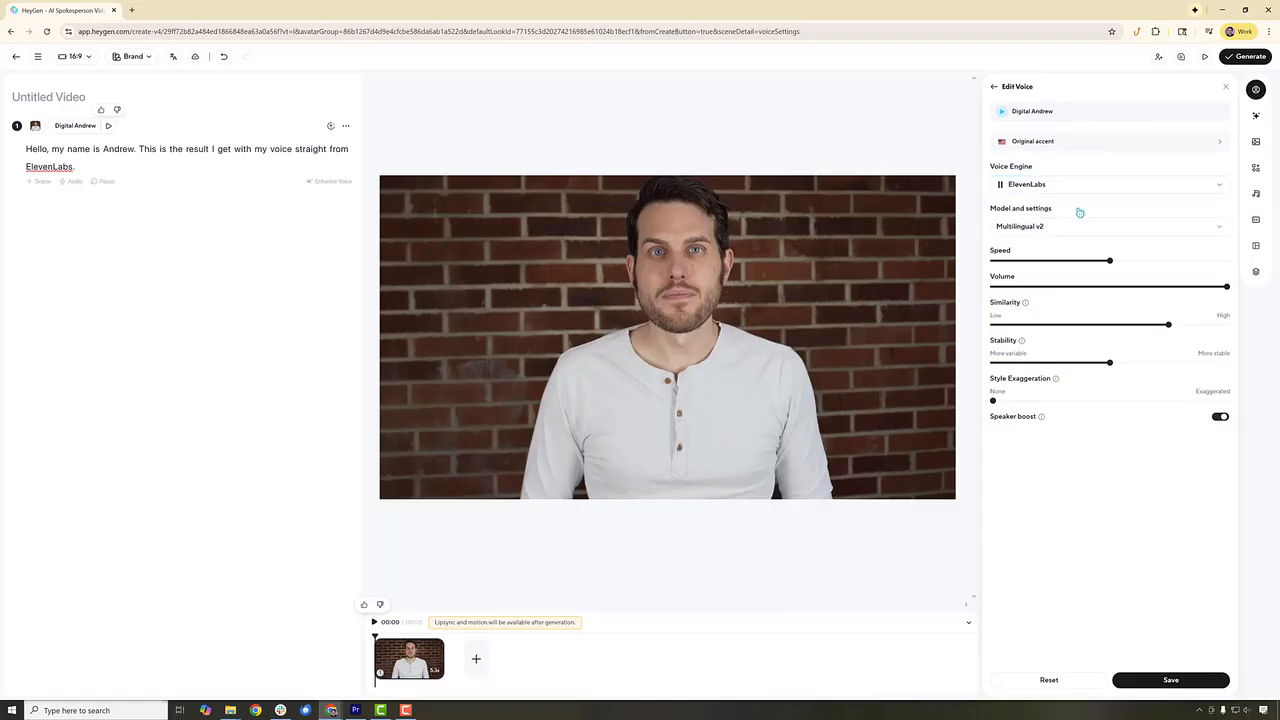
click(1021, 227)
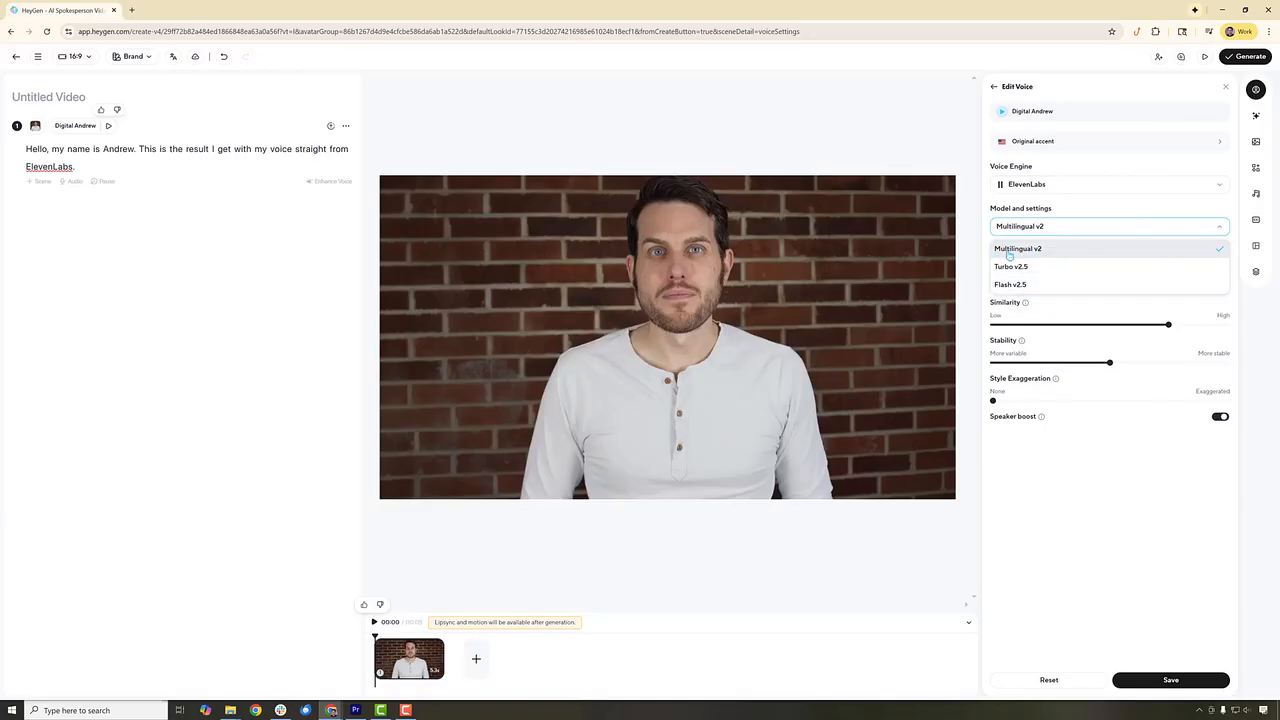
click(1066, 226)
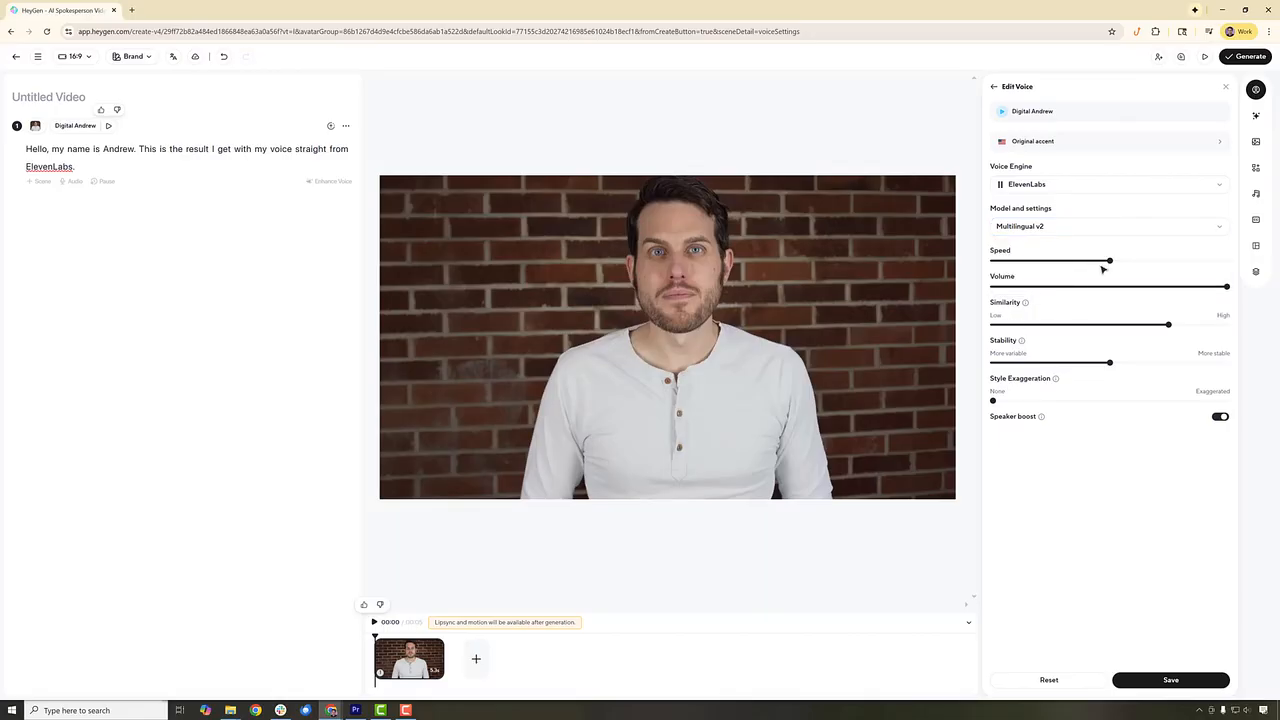
- Raise the voice's style exaggeration slightly above None, save the voice settings, and preview the scene's script audio
drag(993, 400, 997, 401)
click(1170, 683)
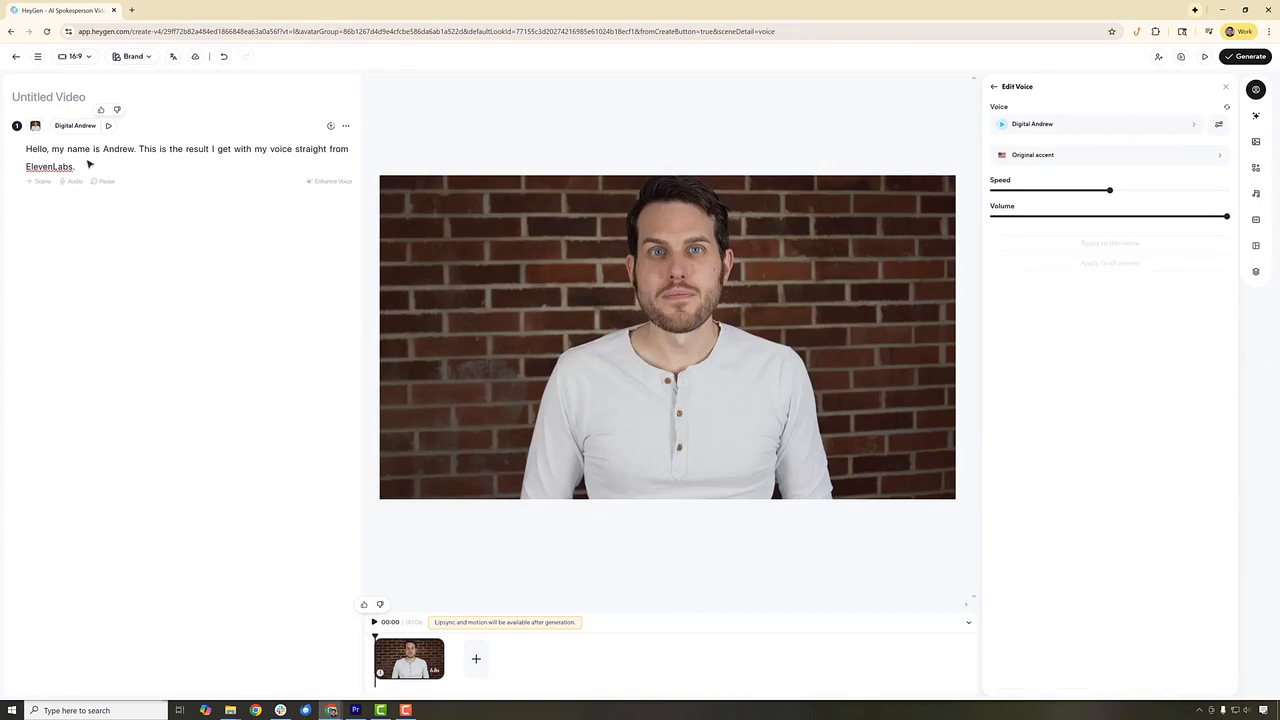
click(109, 127)
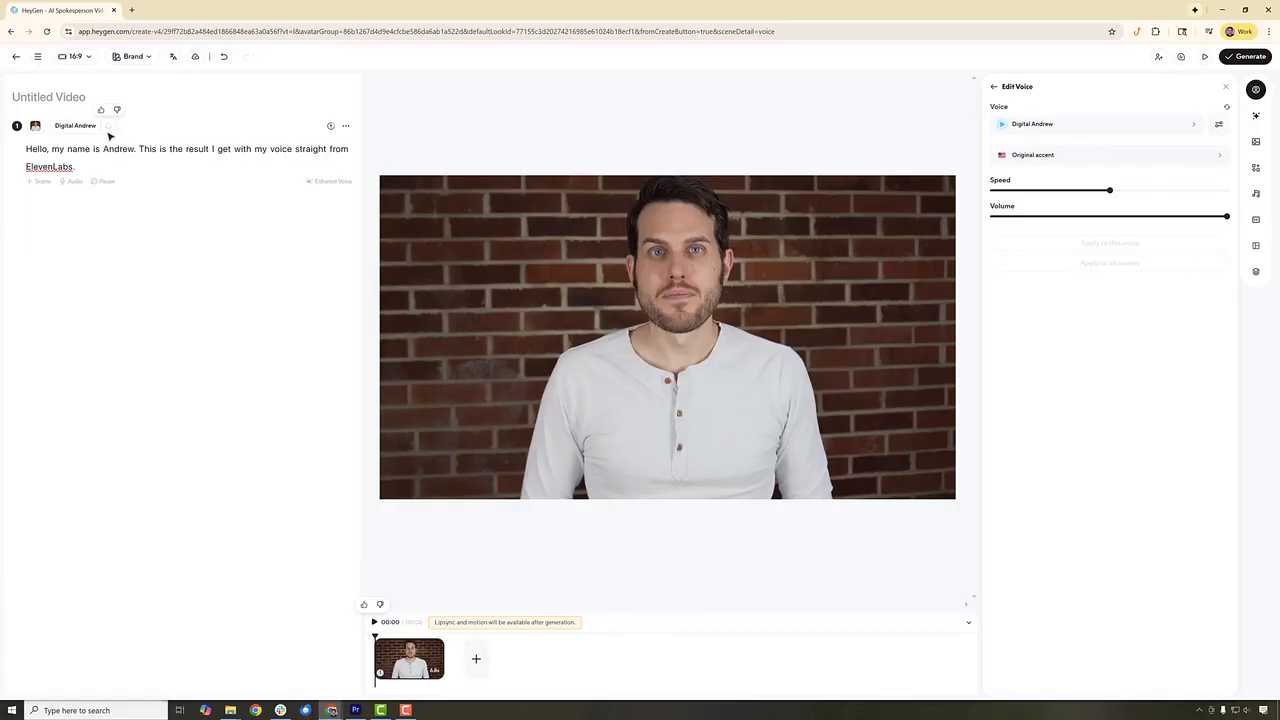